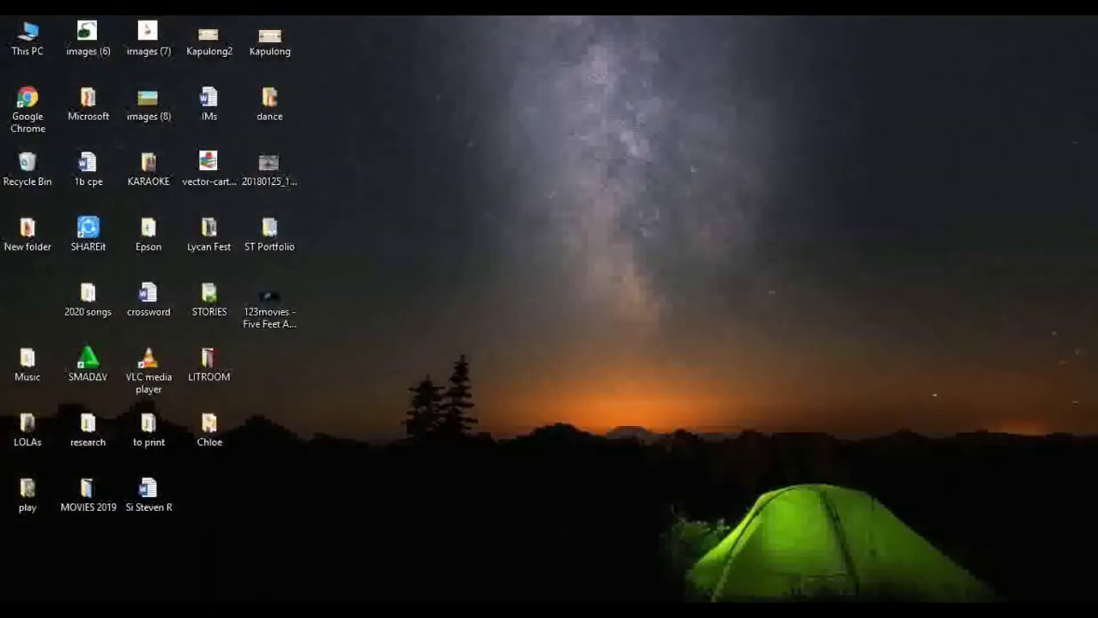
# Open the desktop's Chloe folder and view the dump truck clipart in Photos.
pyautogui.click(209, 429)
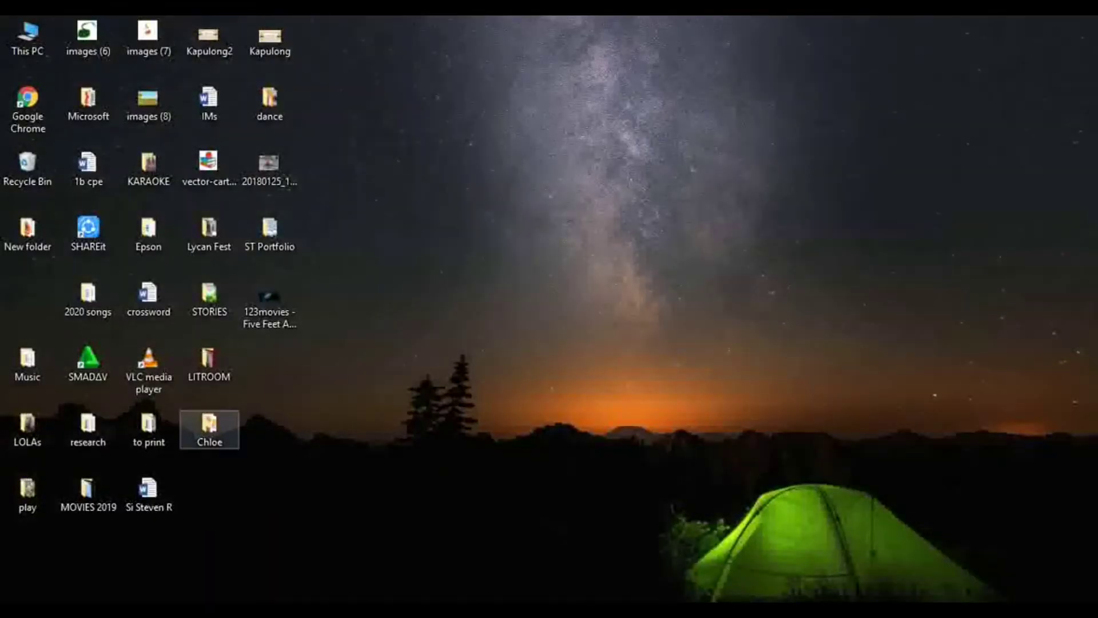
pyautogui.doubleClick(222, 436)
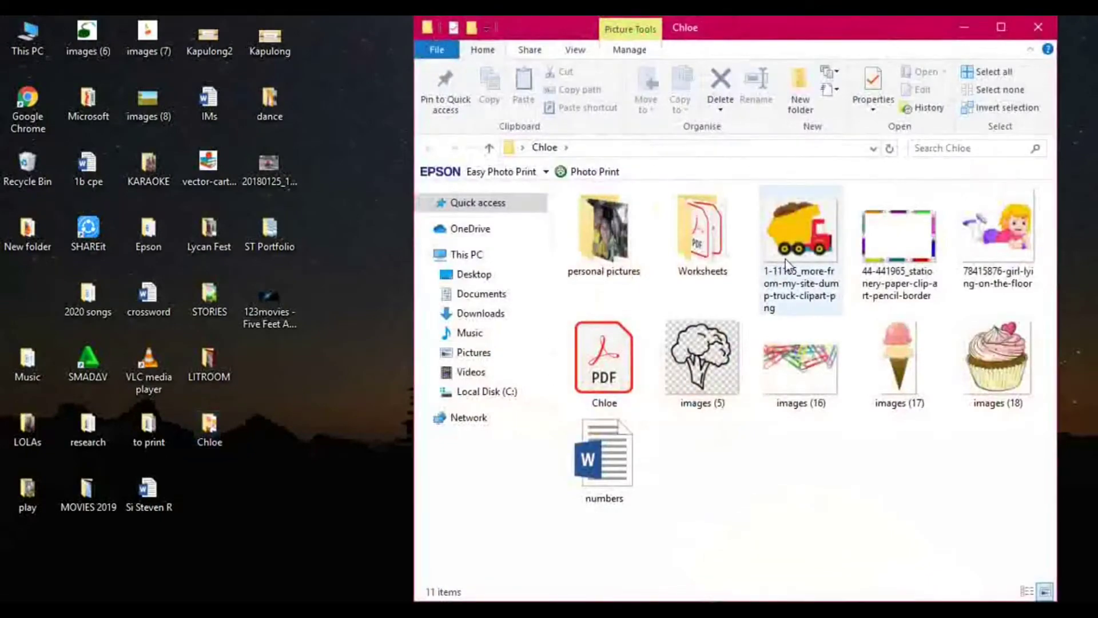
pyautogui.doubleClick(787, 264)
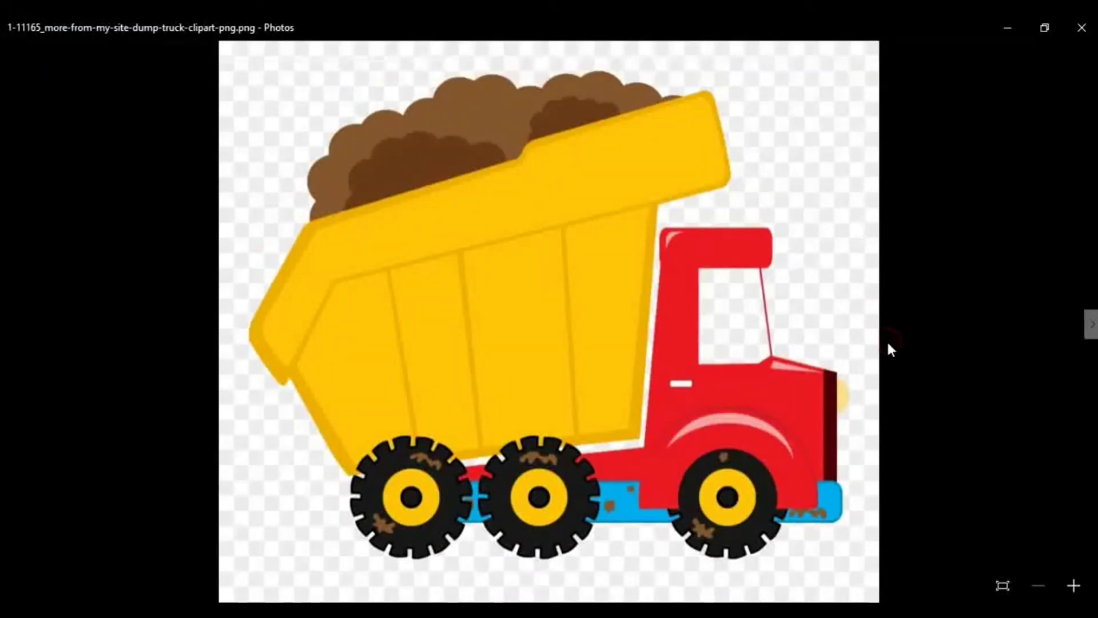
# Page forward to the pencil border picture and the one after it.
pyautogui.press('Right')
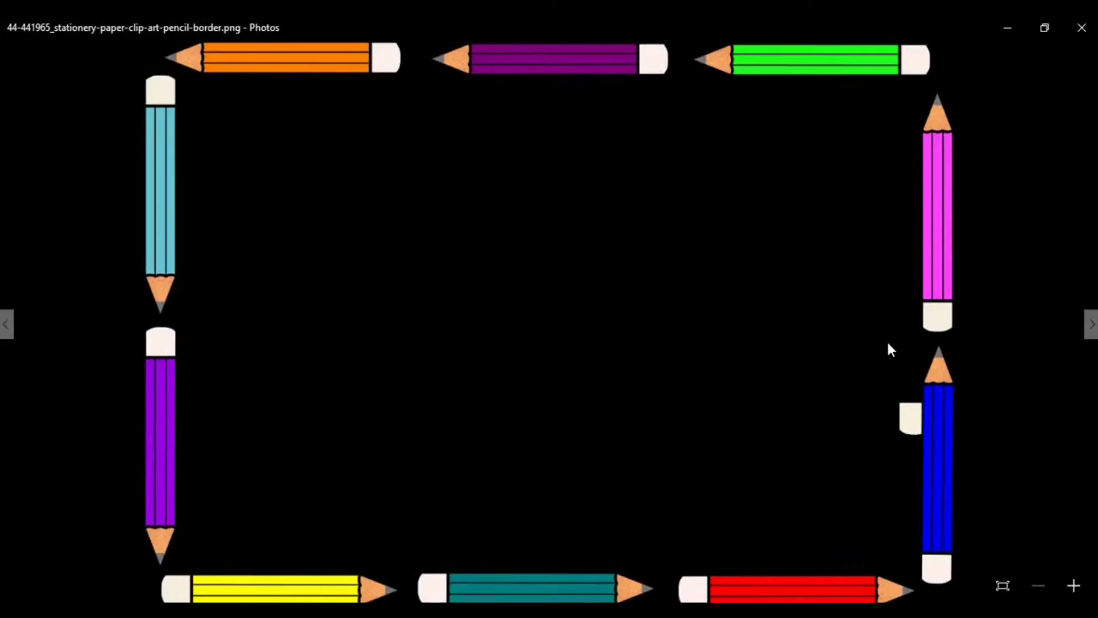
pyautogui.press('Right')
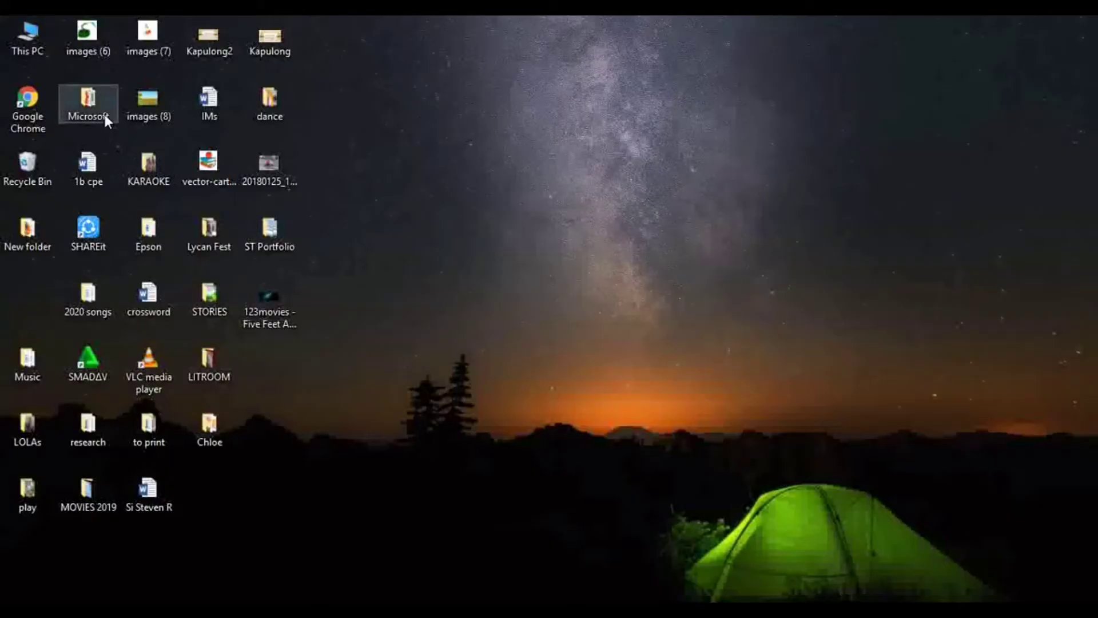
# Launch Word 2013 from the desktop's Microsoft shortcuts folder.
pyautogui.doubleClick(104, 115)
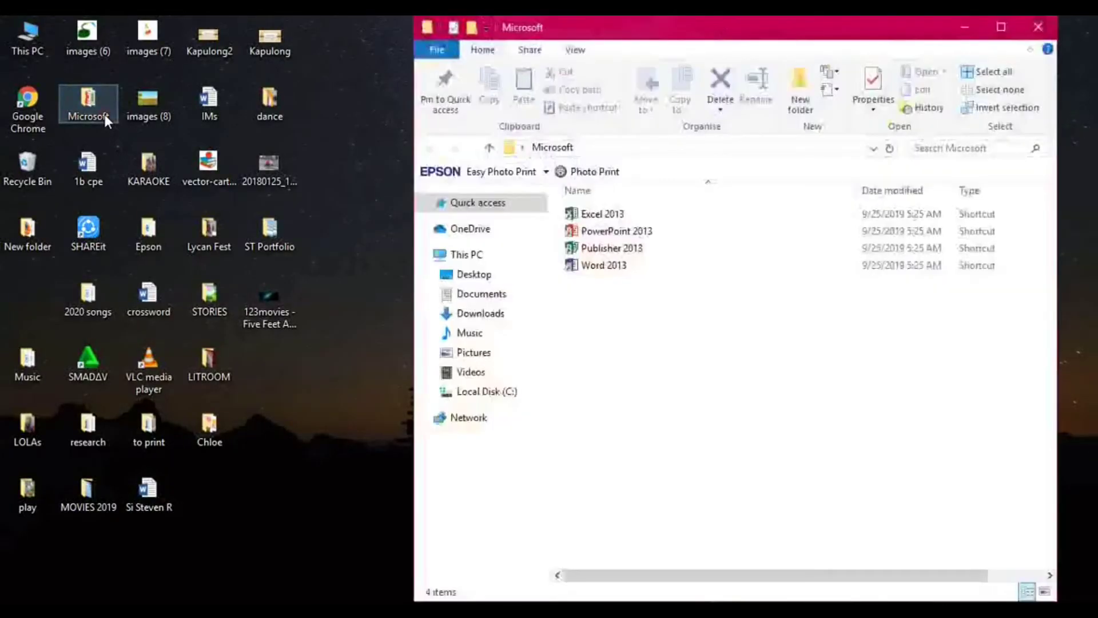
pyautogui.click(587, 267)
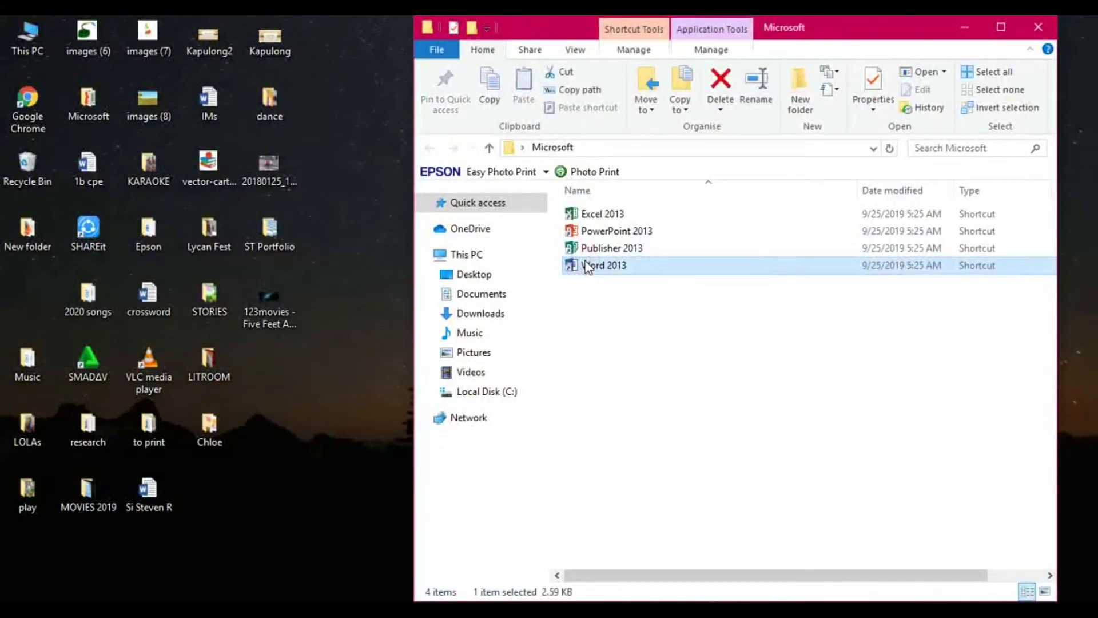
pyautogui.doubleClick(587, 267)
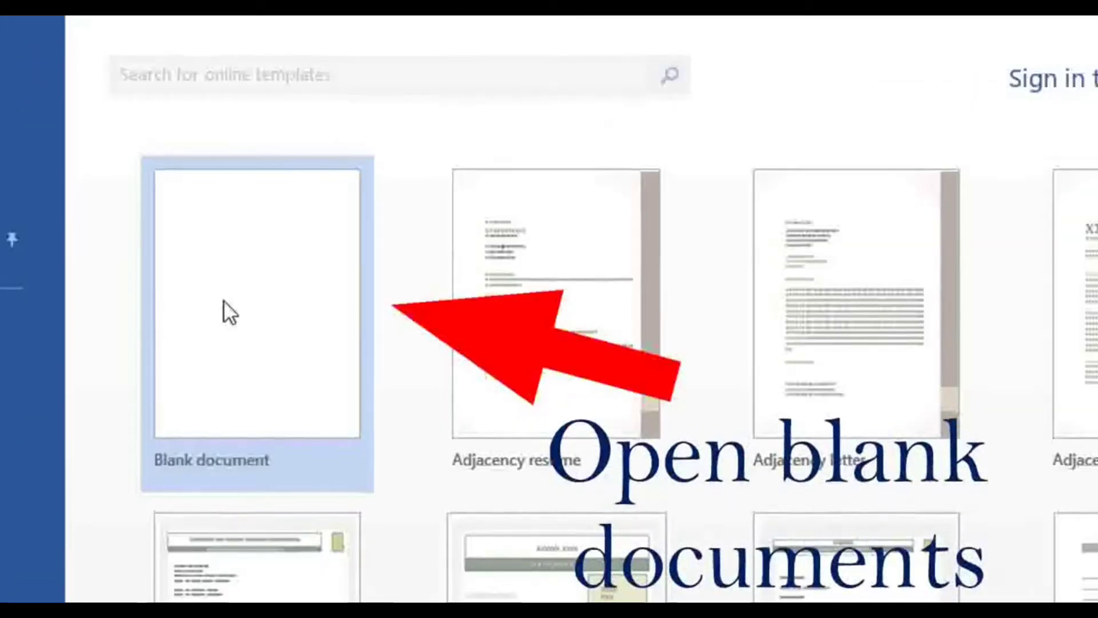
# Create a blank document and switch its page orientation to Landscape.
pyautogui.click(223, 300)
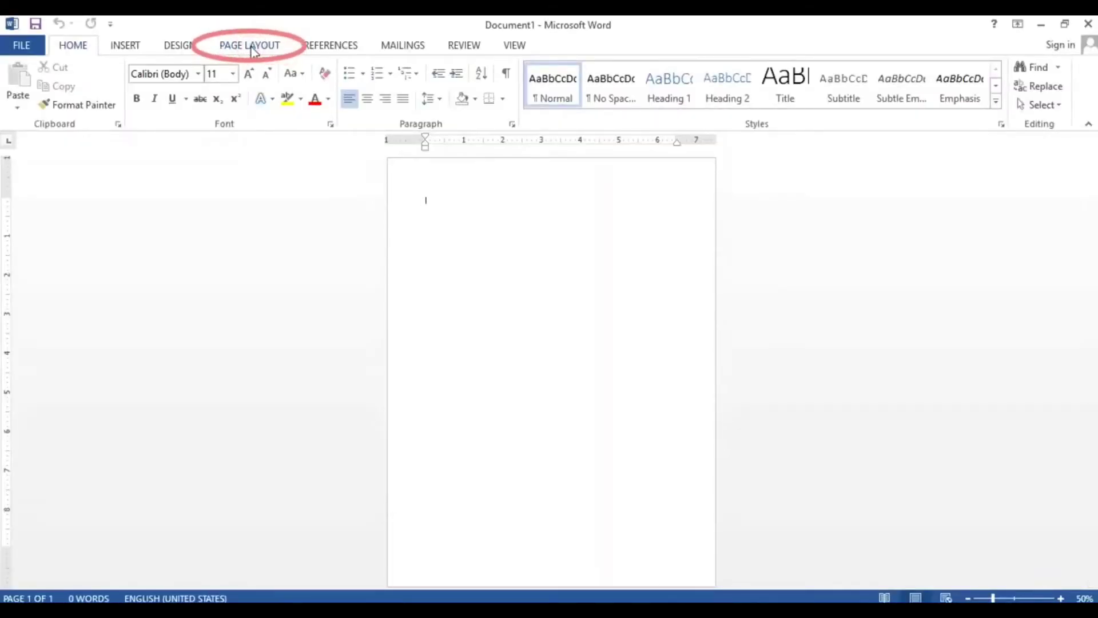
pyautogui.click(252, 47)
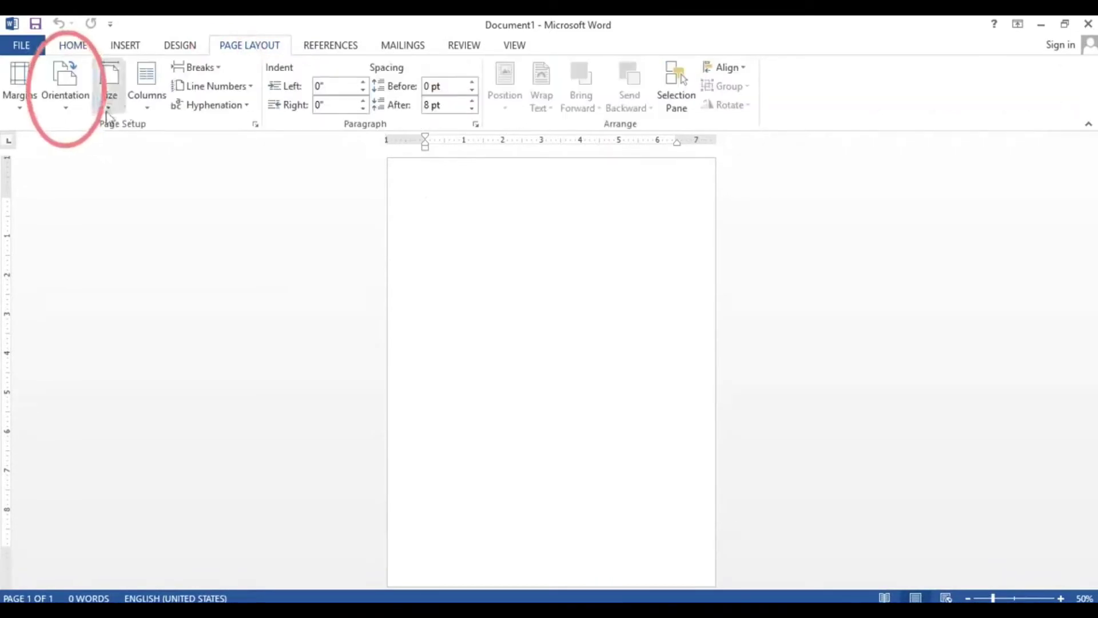
pyautogui.click(75, 98)
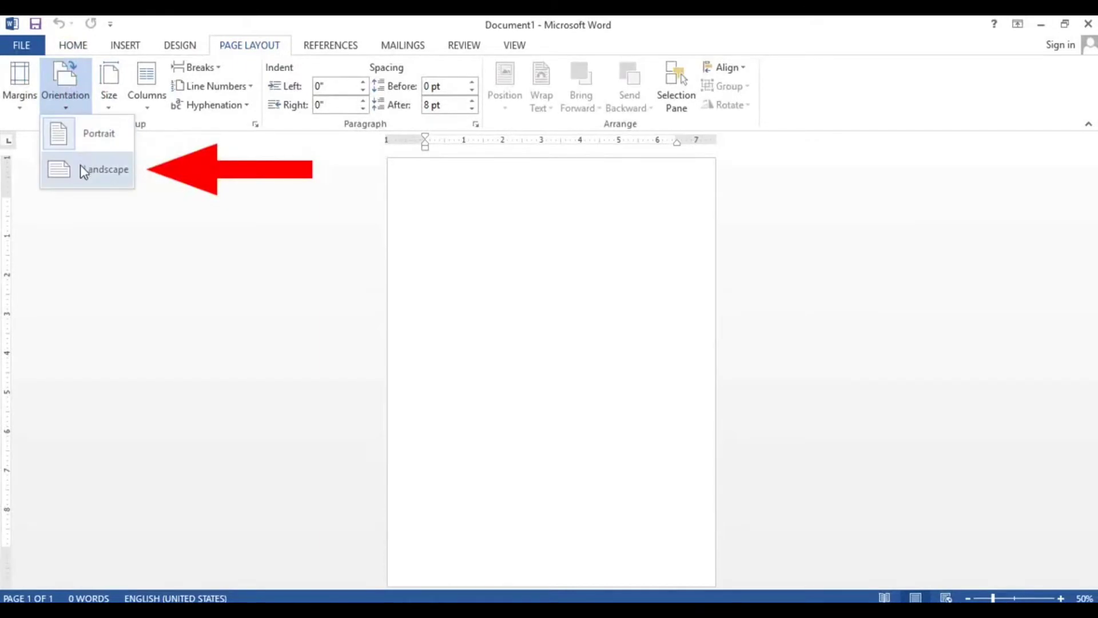
pyautogui.click(81, 166)
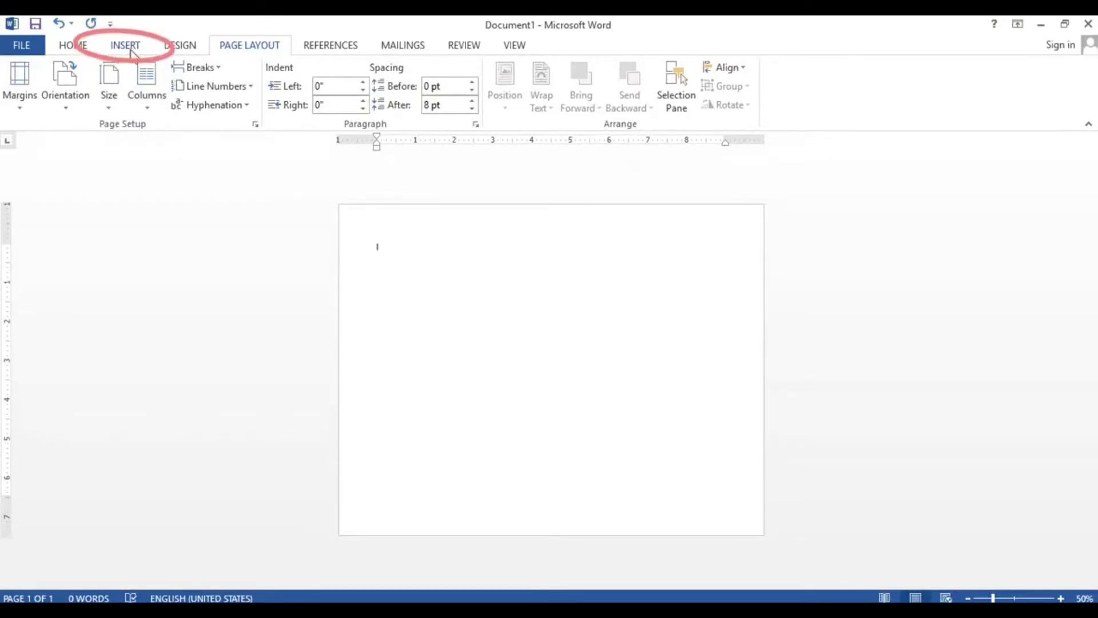
# Open the Insert Picture dialog and browse to the Chloe folder on the Desktop.
pyautogui.click(125, 46)
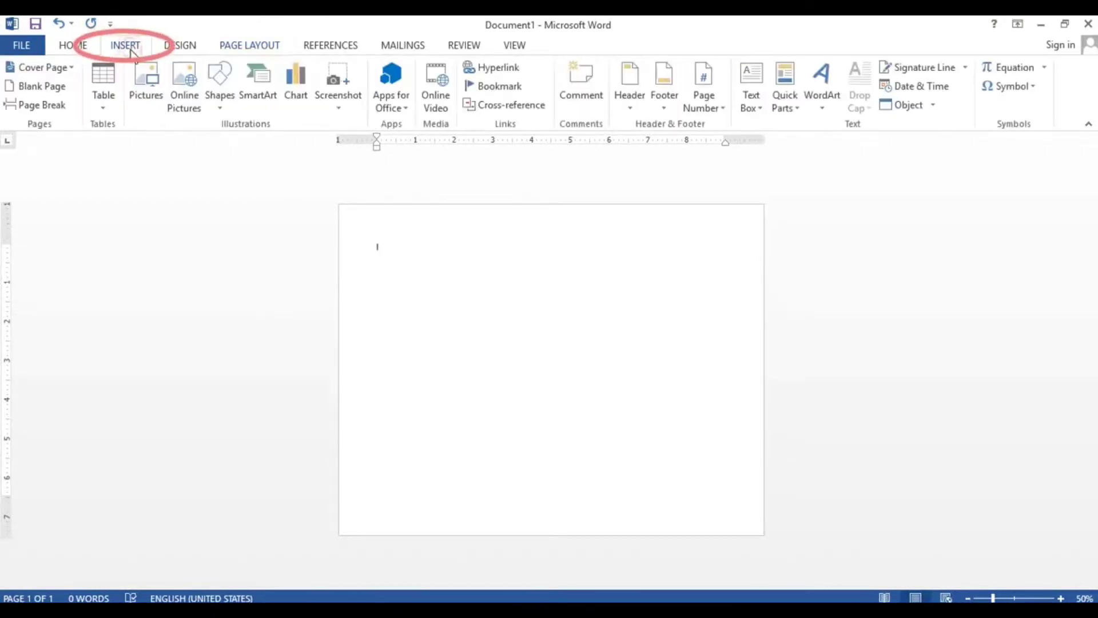
pyautogui.click(140, 104)
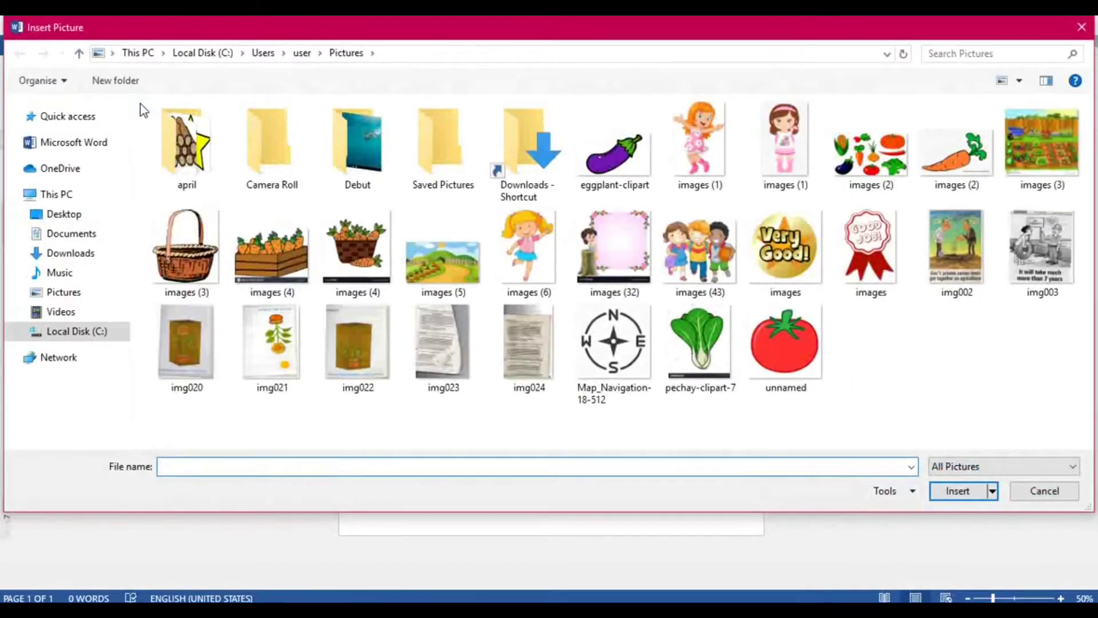
pyautogui.click(89, 214)
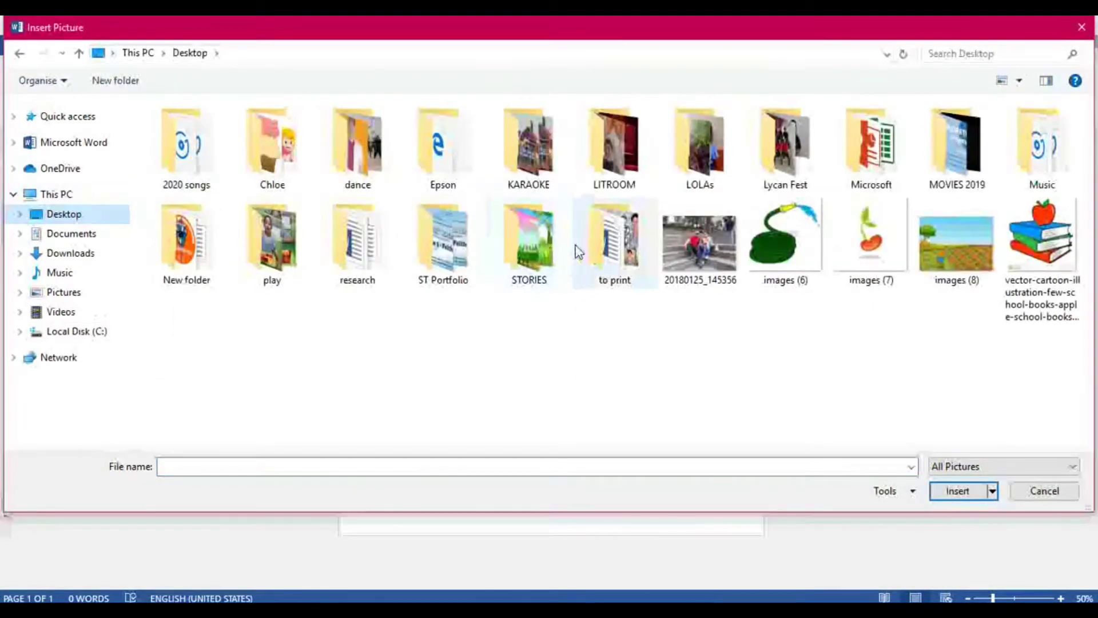
pyautogui.doubleClick(291, 152)
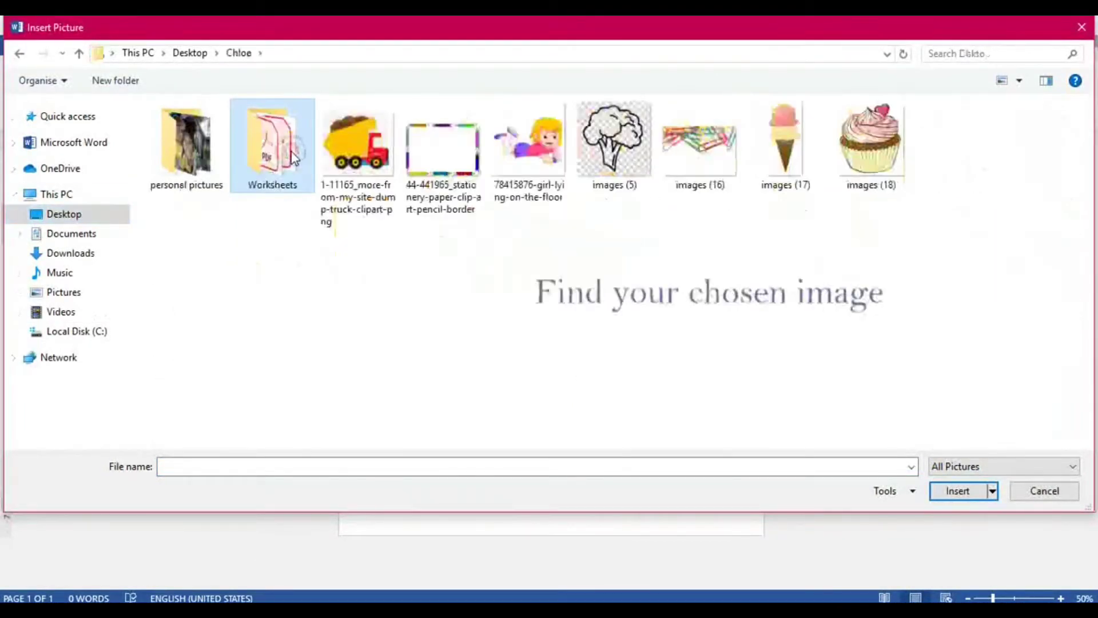
# Select the dump truck clipart after trying the pencil border, girl and images (5) files.
pyautogui.click(376, 137)
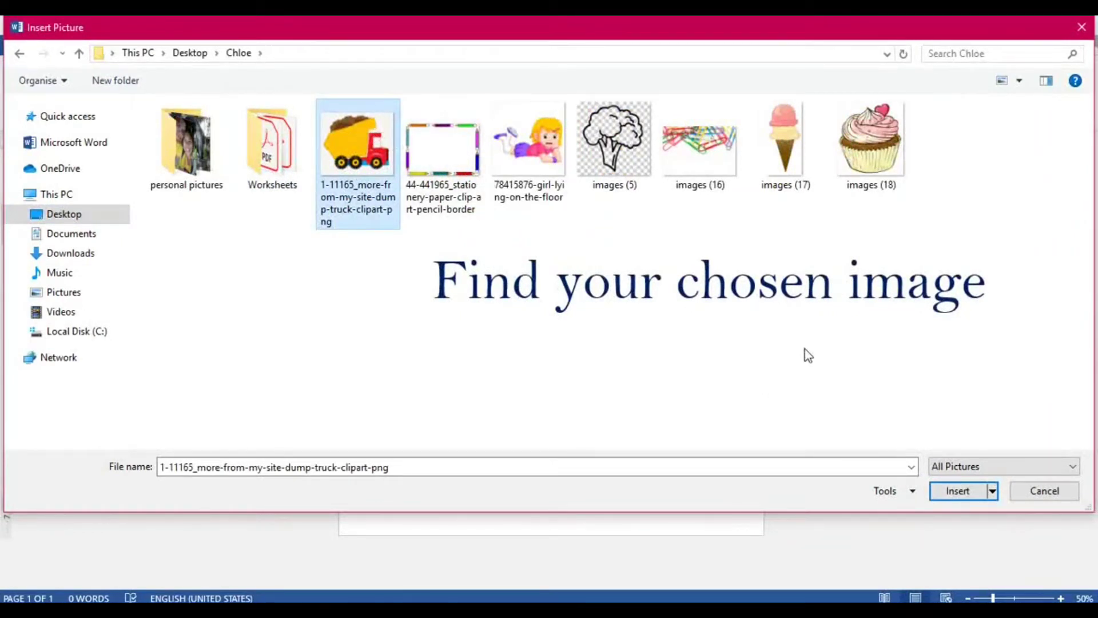
pyautogui.click(440, 163)
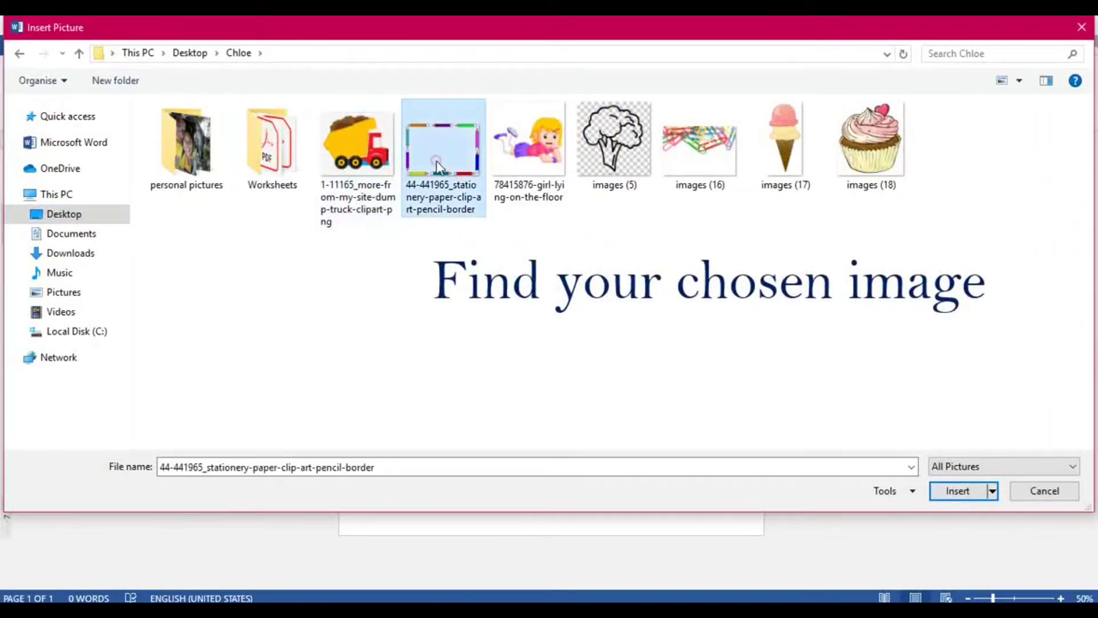
pyautogui.click(493, 170)
pyautogui.click(596, 173)
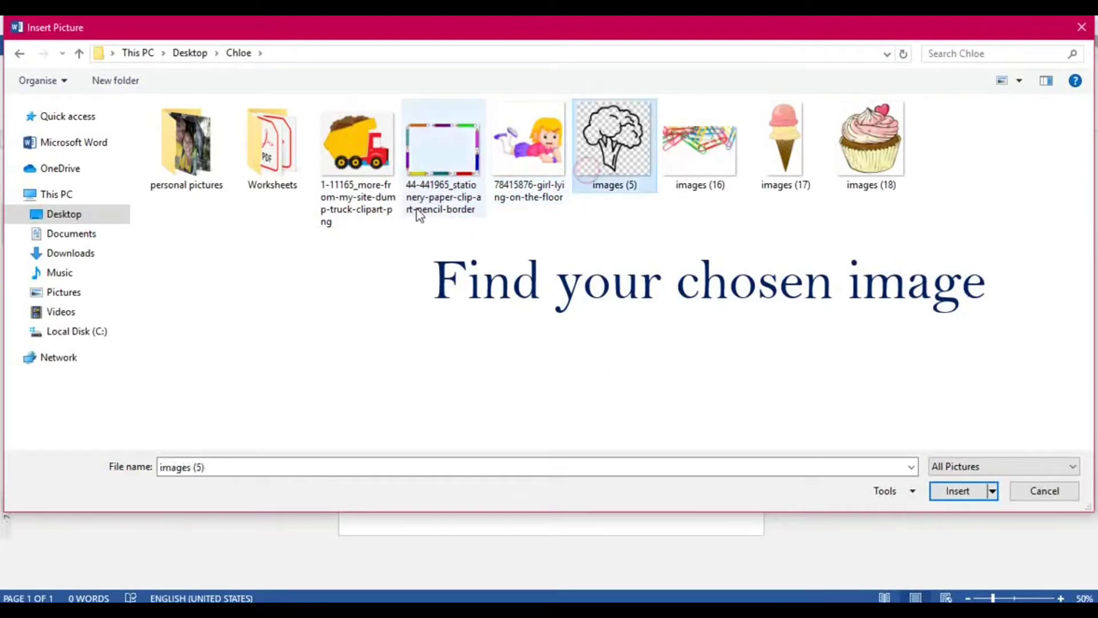
pyautogui.click(378, 189)
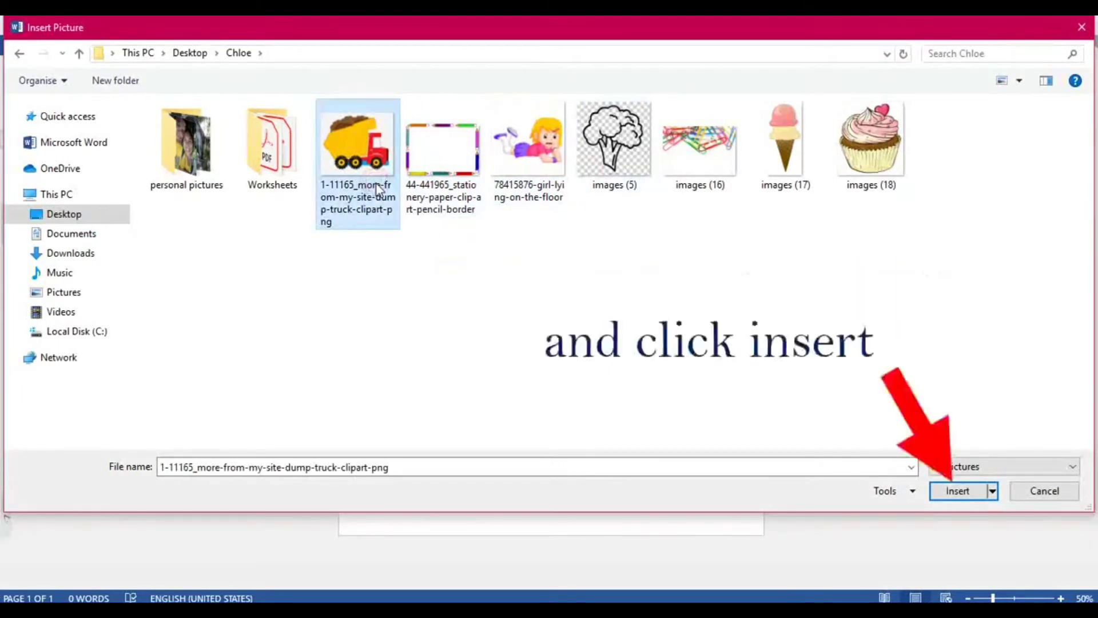
# Insert the dump truck clipart and try dragging it on the page.
pyautogui.click(956, 493)
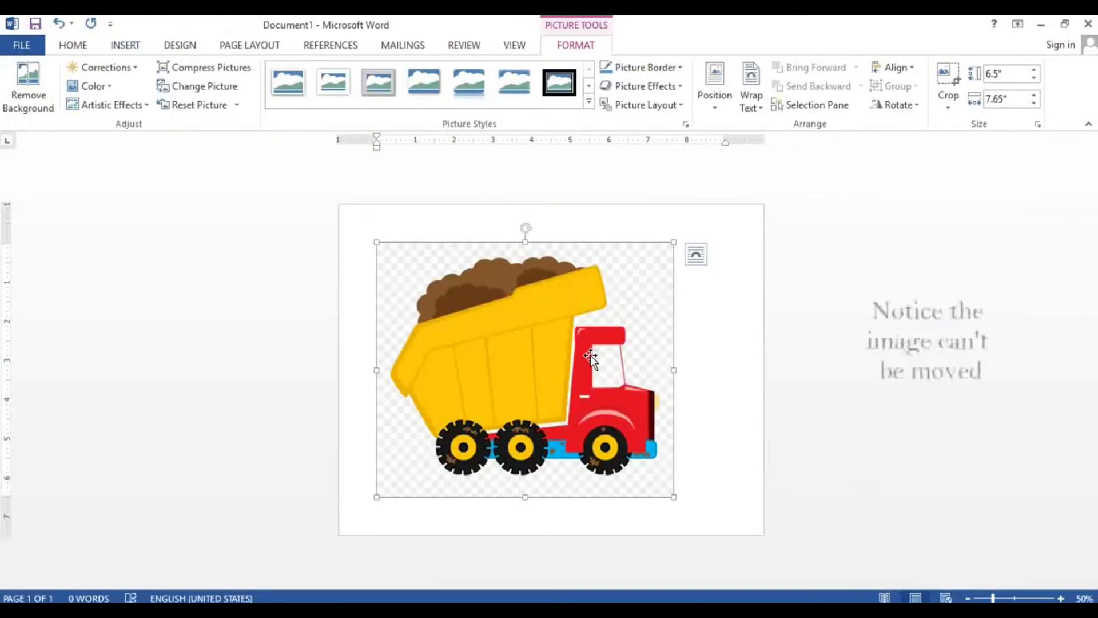
pyautogui.moveTo(591, 355); pyautogui.dragTo(551, 332)
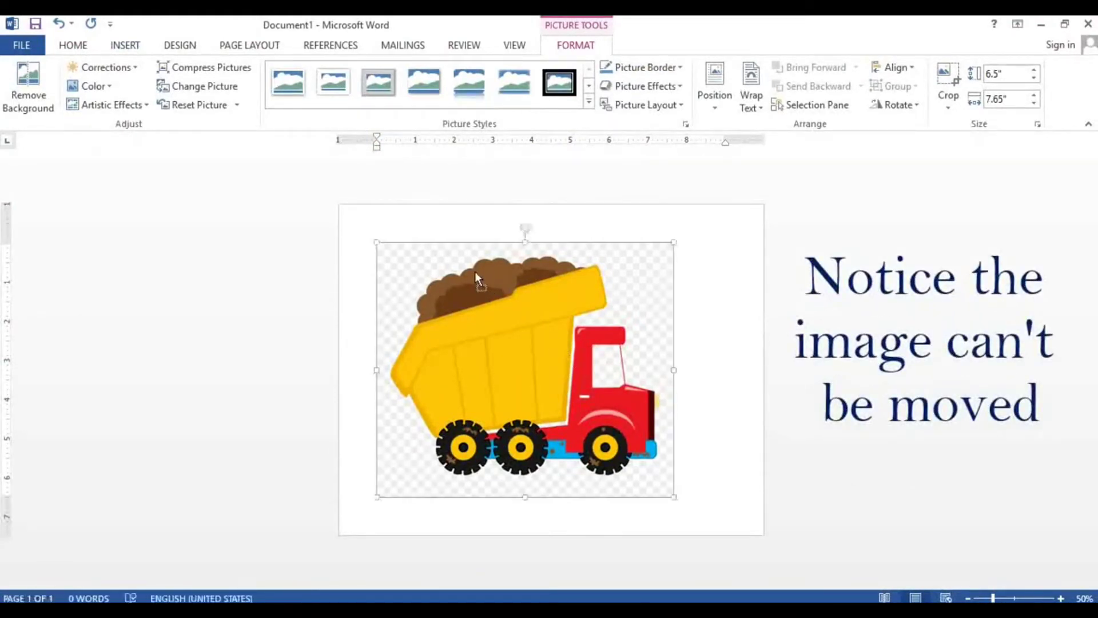
pyautogui.click(692, 327)
# Set the truck picture's text wrapping to Behind Text.
pyautogui.click(643, 342)
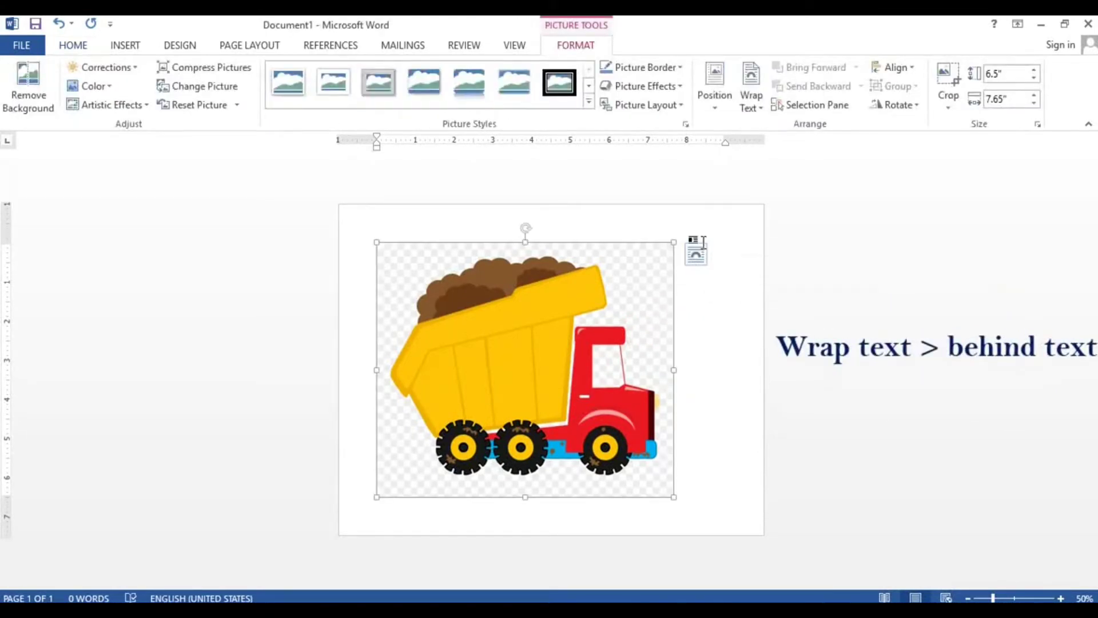
pyautogui.click(697, 257)
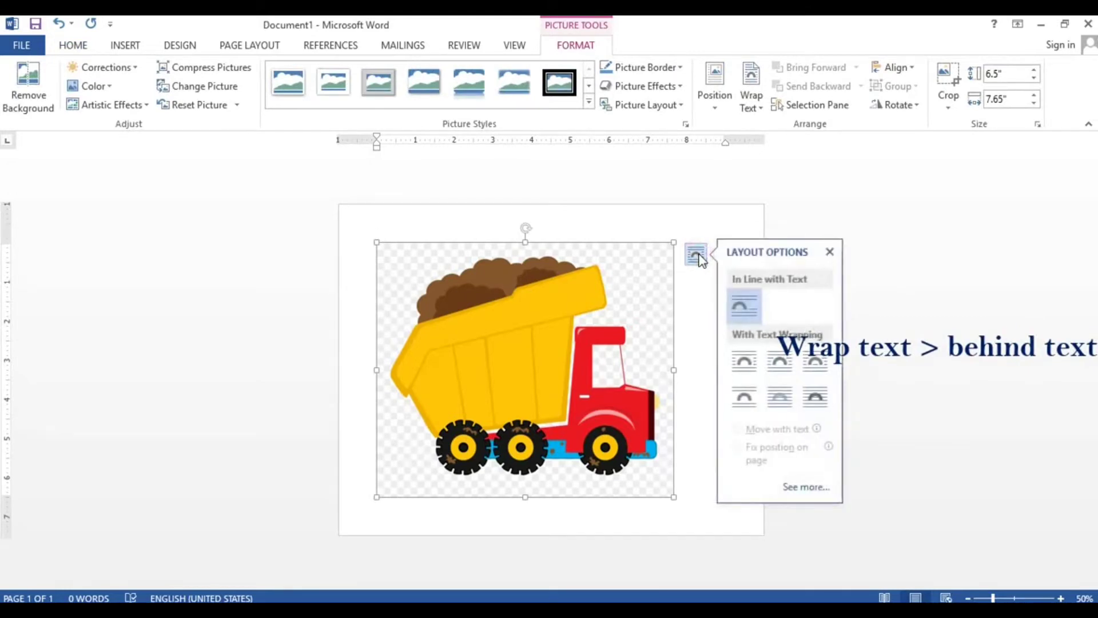
pyautogui.click(677, 339)
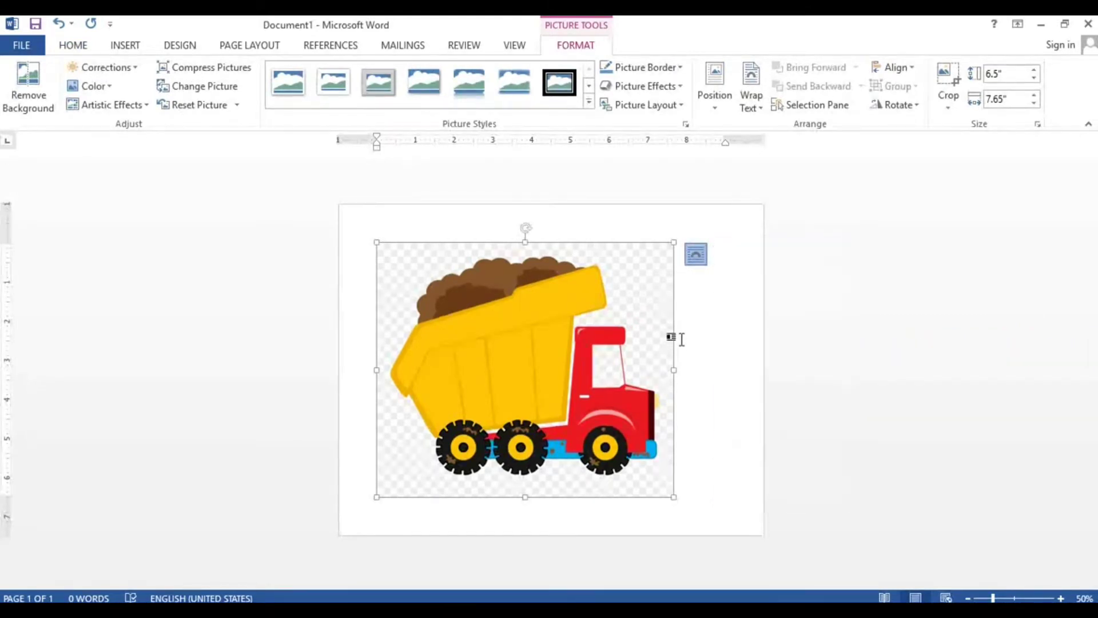
pyautogui.click(625, 298)
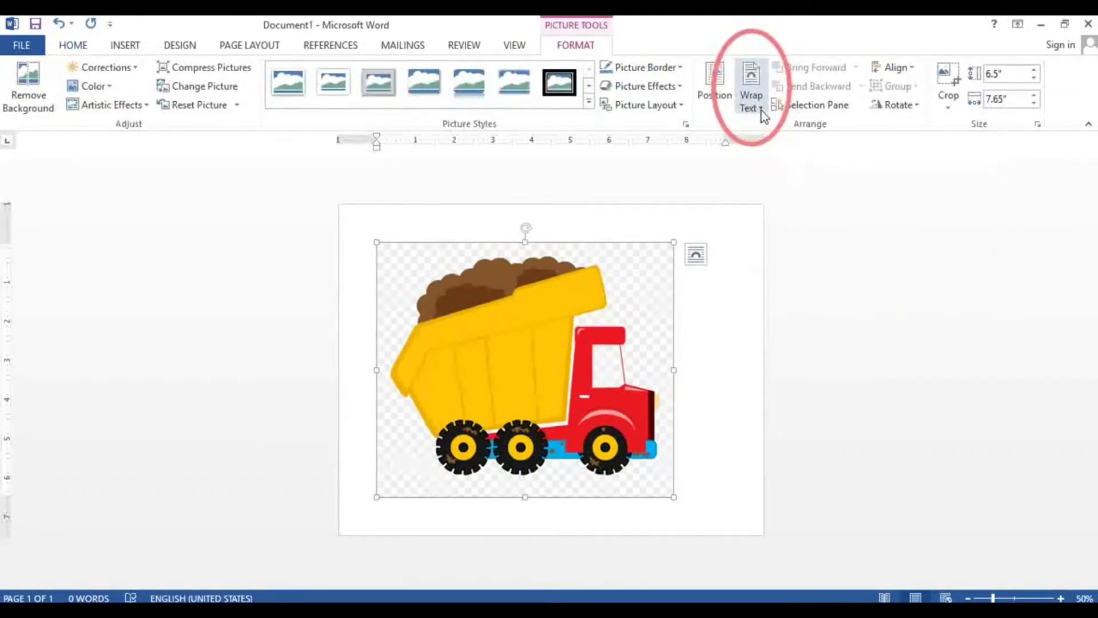
pyautogui.click(761, 115)
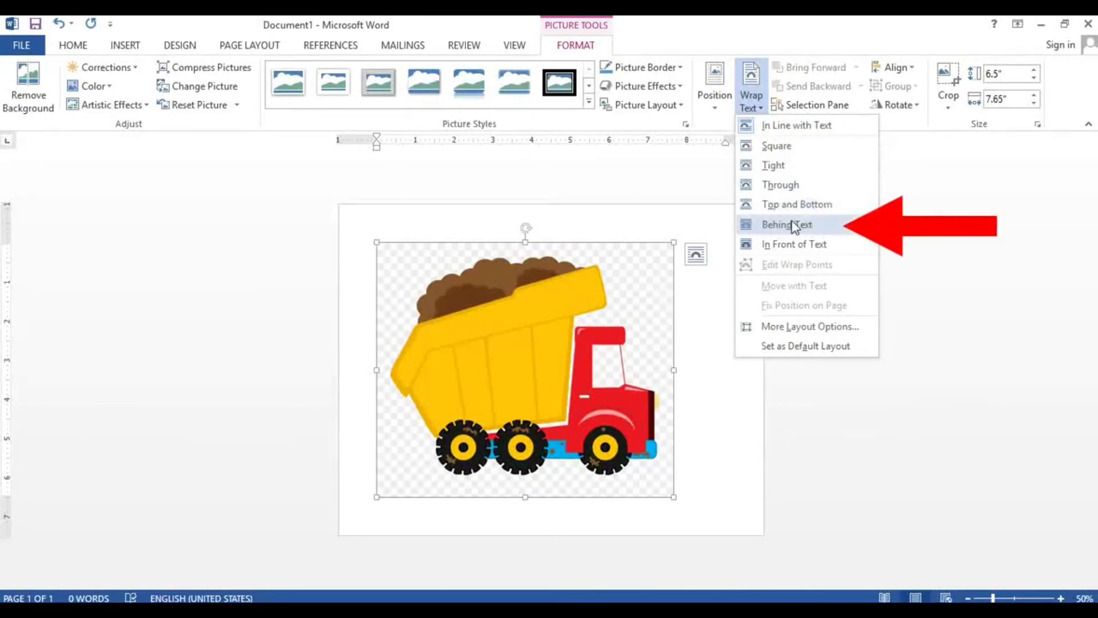
pyautogui.click(828, 225)
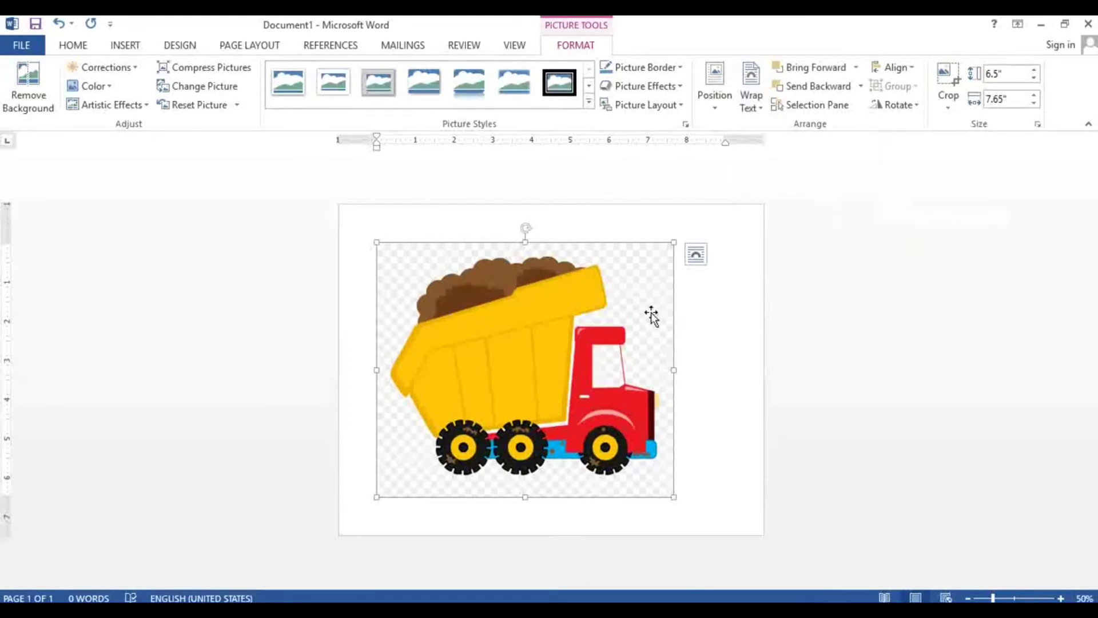
# Move the truck picture up-left and enlarge it to 8.08 by 9.51 inches.
pyautogui.moveTo(652, 313); pyautogui.dragTo(623, 280)
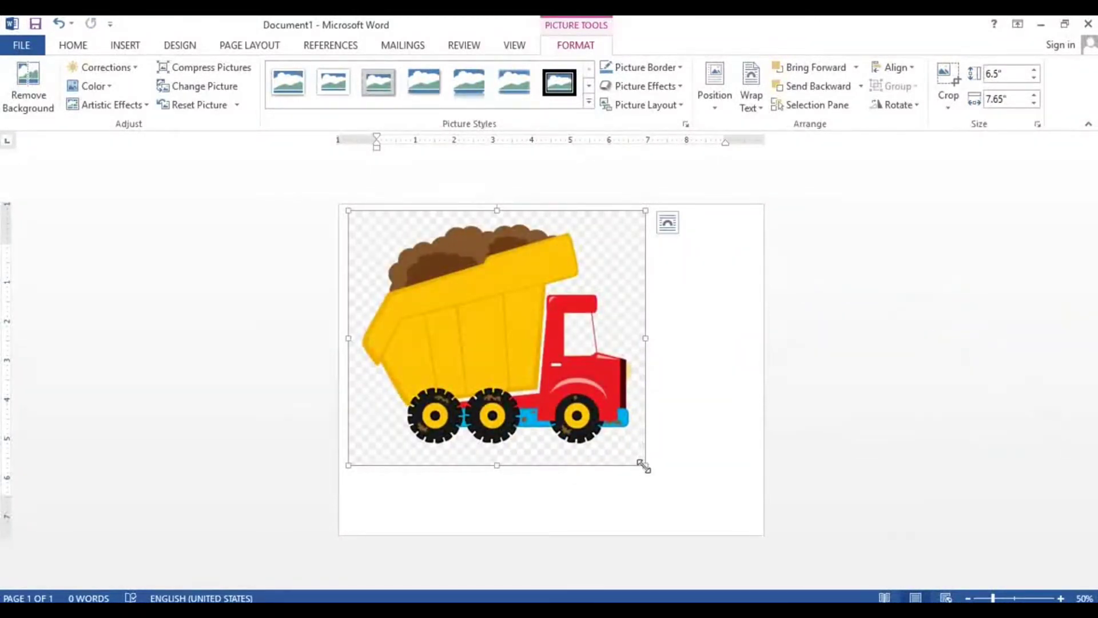
pyautogui.moveTo(645, 467); pyautogui.dragTo(700, 526)
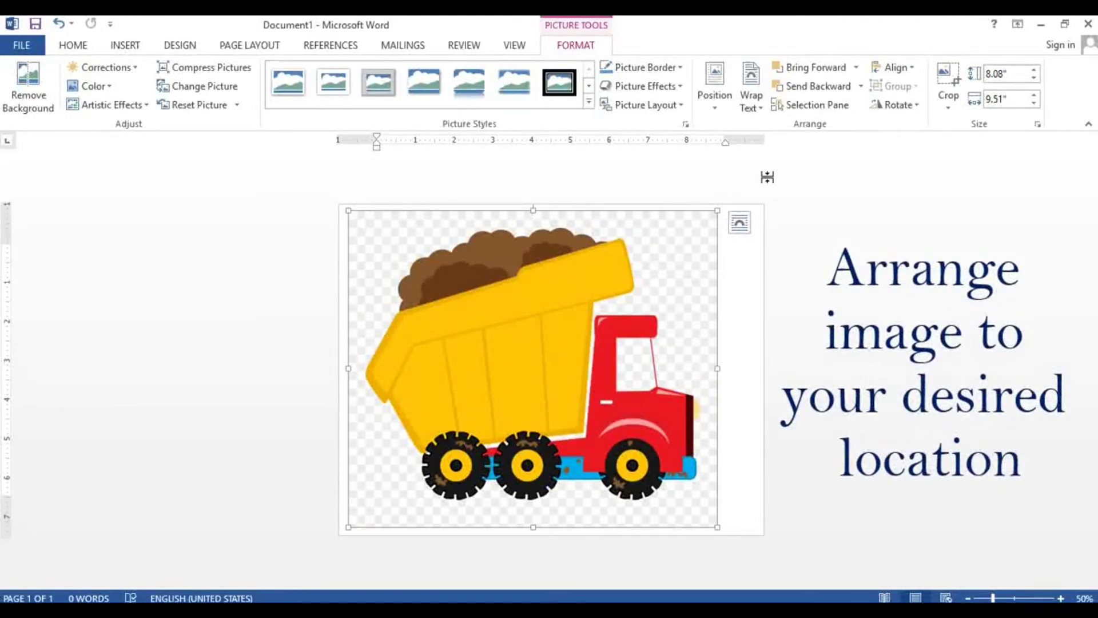
# Apply Align Center and Align Middle to the truck picture, then deselect it.
pyautogui.click(898, 67)
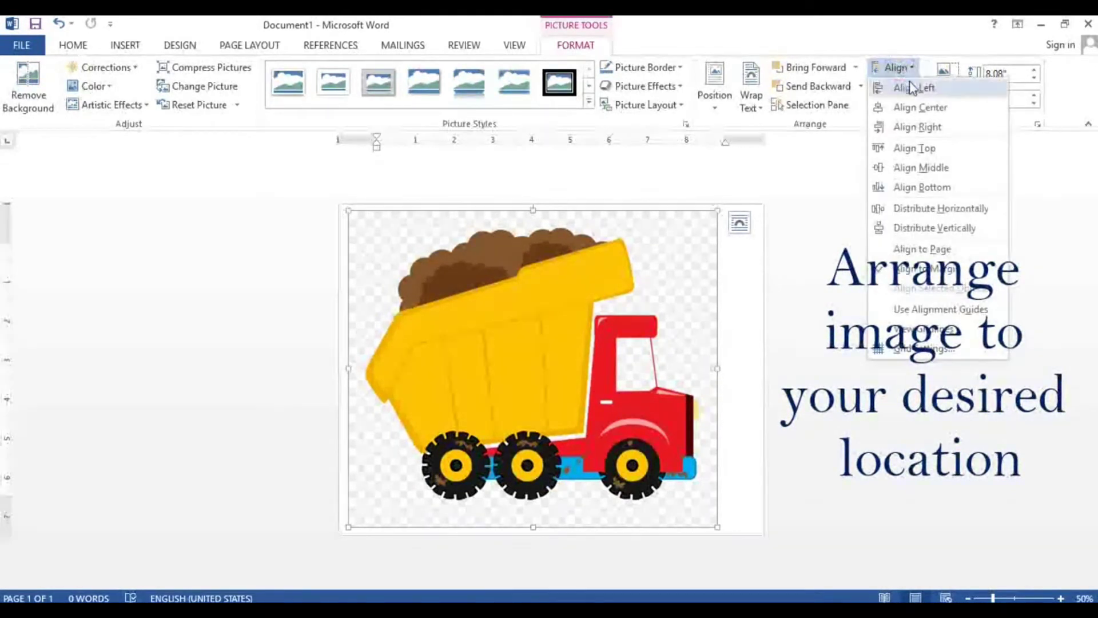
pyautogui.click(919, 109)
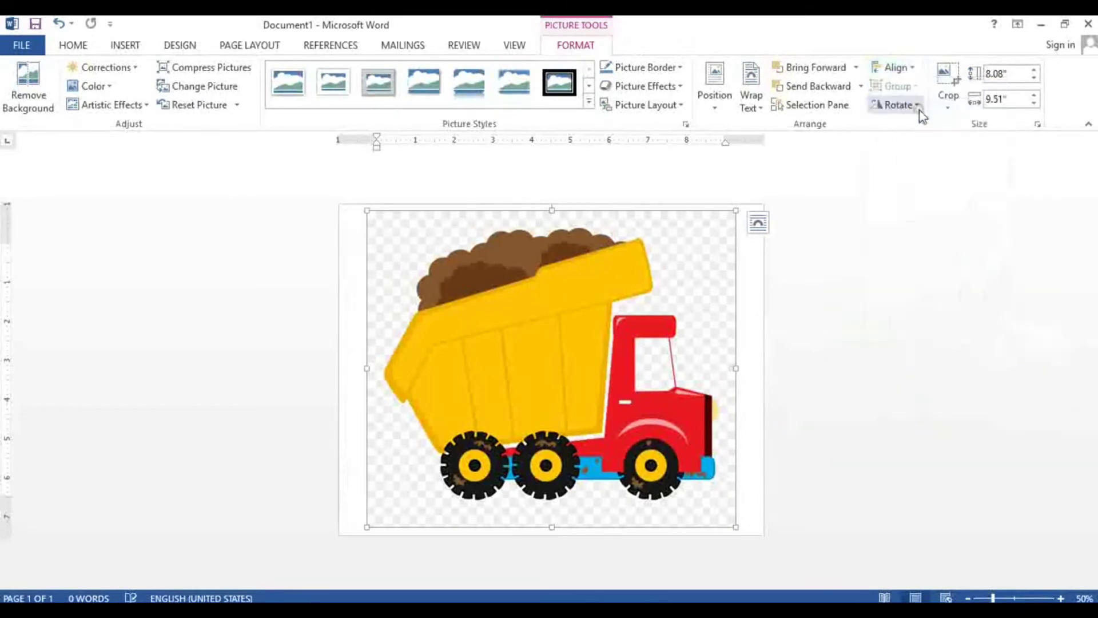
pyautogui.click(895, 69)
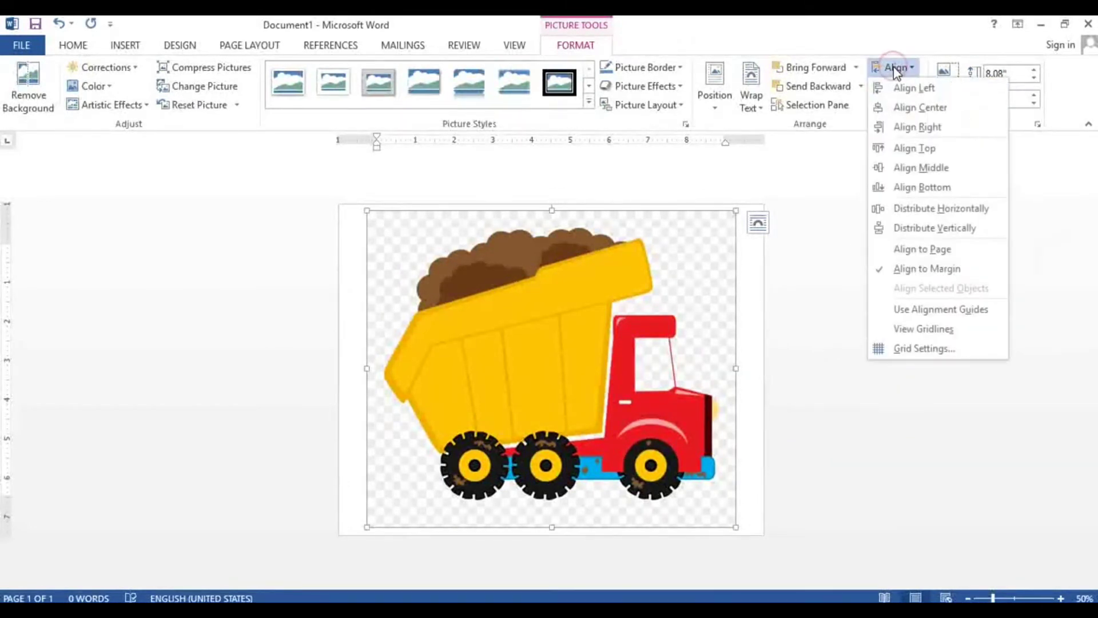
pyautogui.click(943, 168)
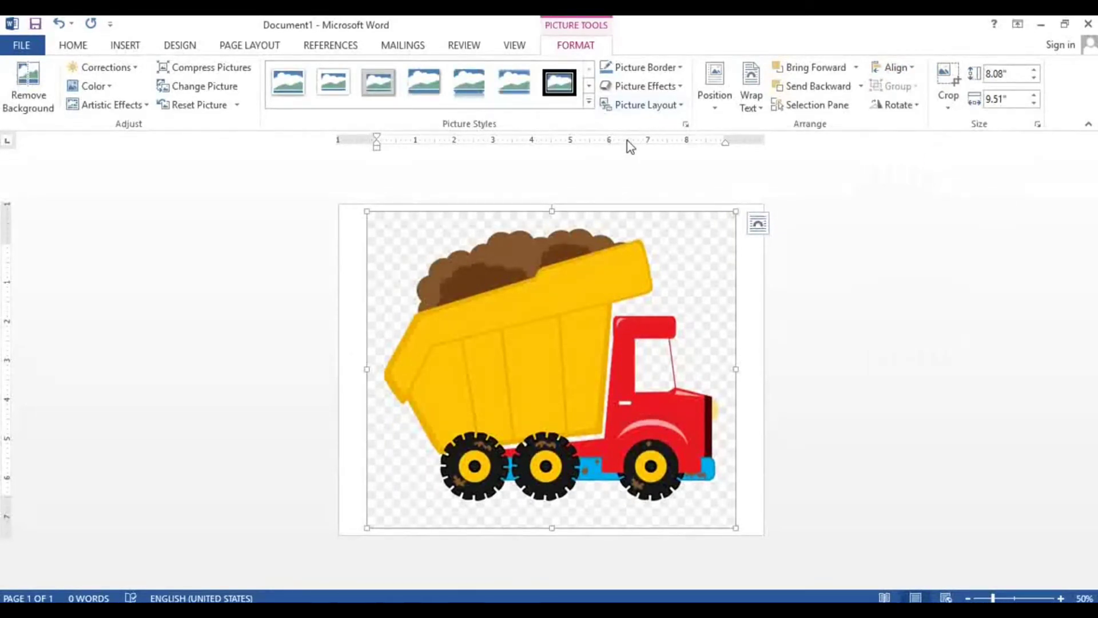
pyautogui.click(819, 261)
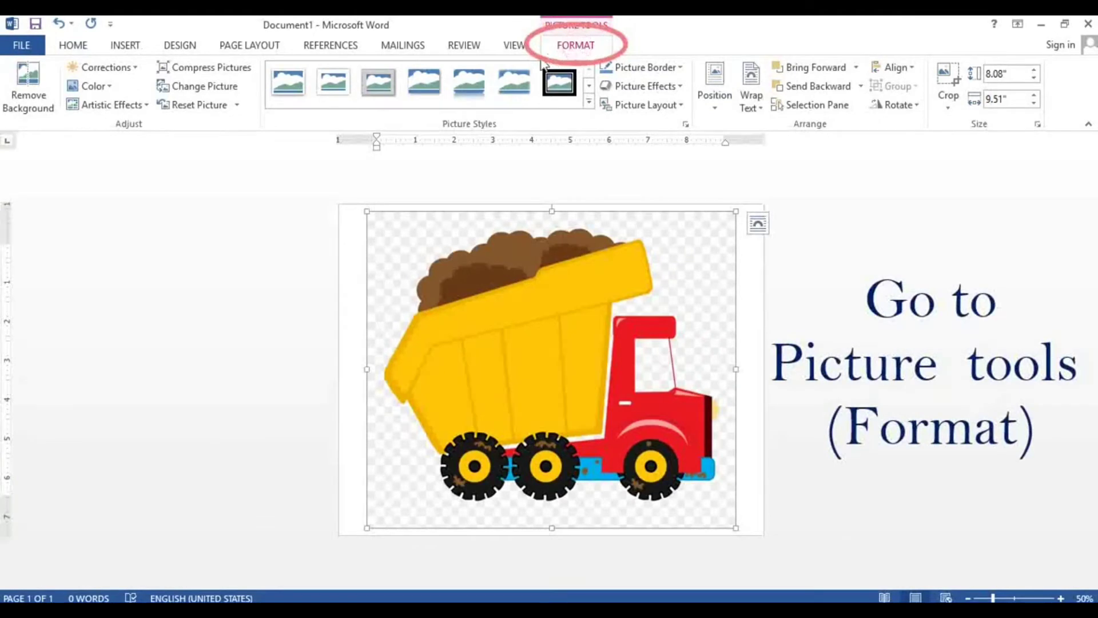
# Run Remove Background on the truck picture and keep the changes.
pyautogui.click(34, 94)
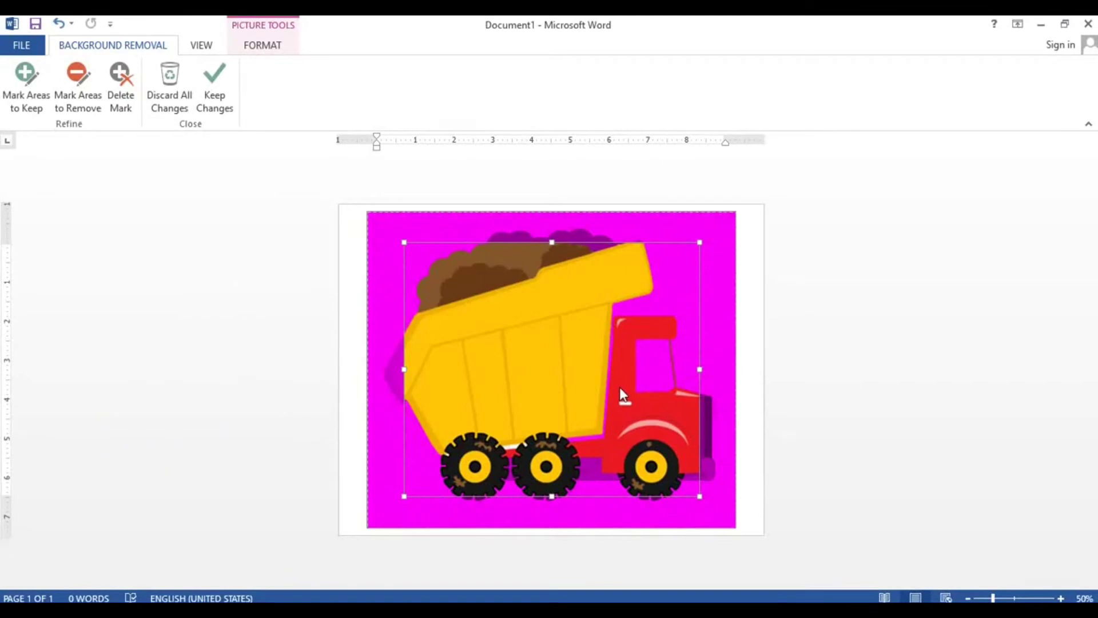
pyautogui.click(760, 442)
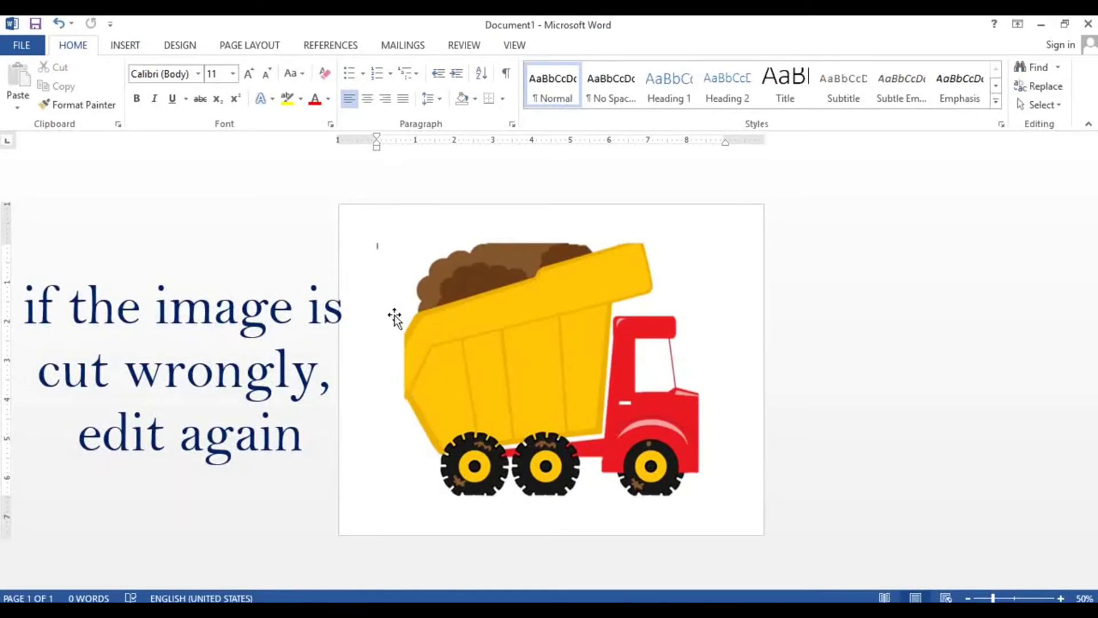
# Select the truck picture and return to Remove Background mode.
pyautogui.doubleClick(557, 262)
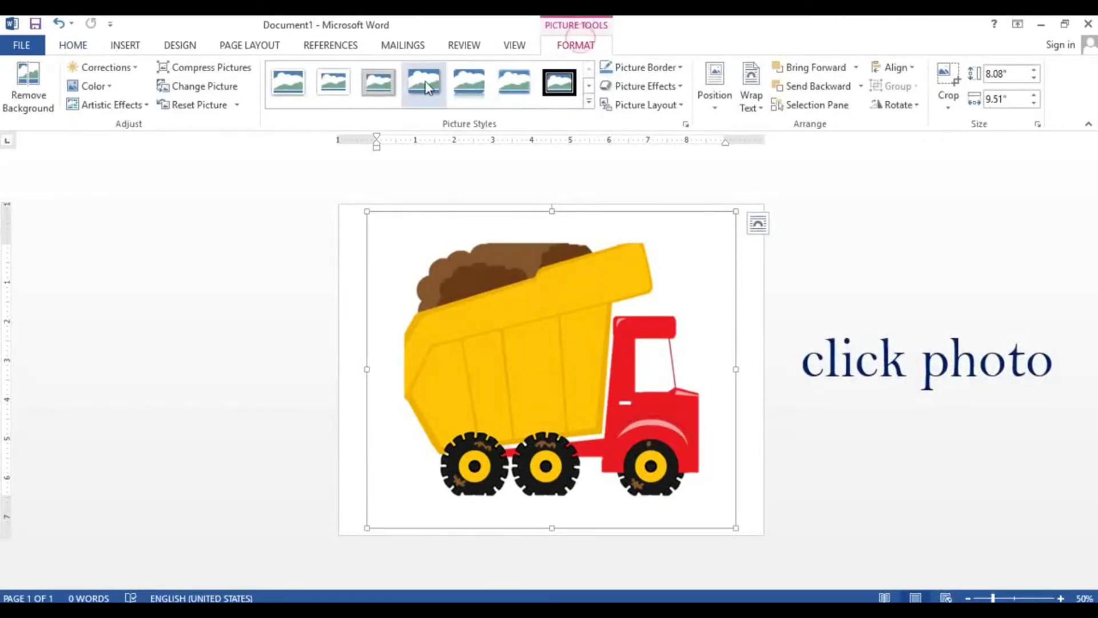
pyautogui.click(49, 107)
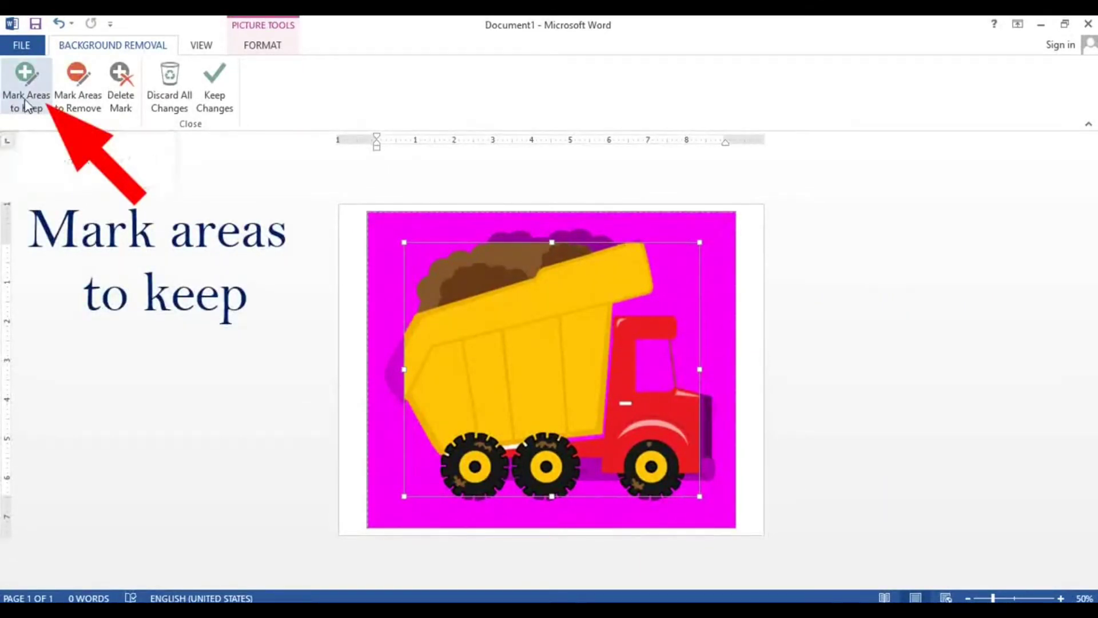
# Stretch the removal marquee to the picture's corners and mark the truck's cab to keep.
pyautogui.click(25, 106)
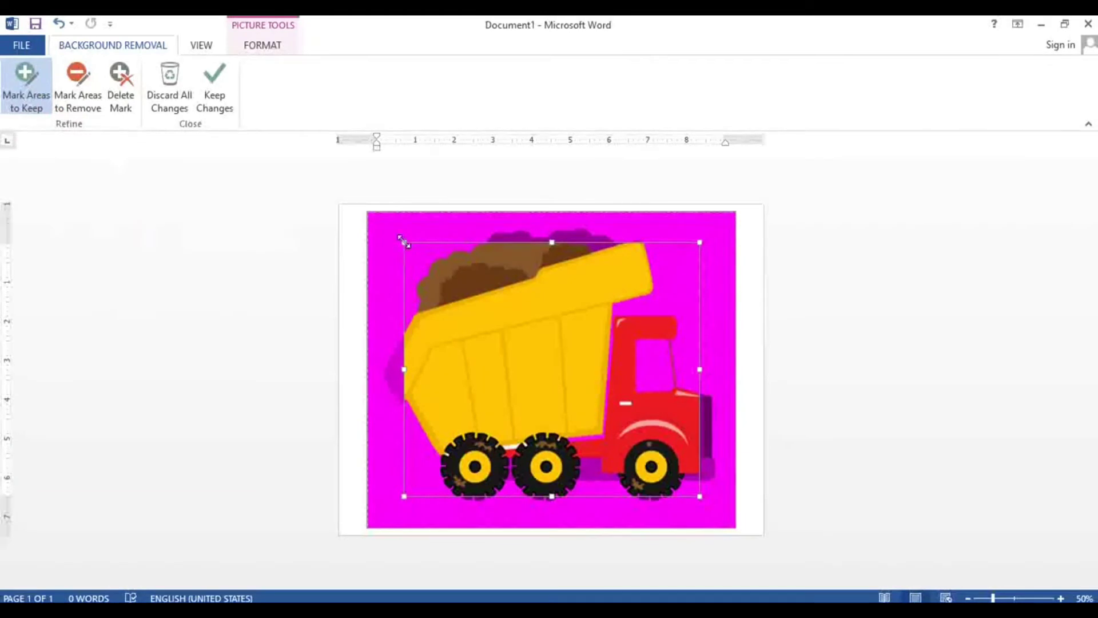
pyautogui.moveTo(403, 241); pyautogui.dragTo(367, 209)
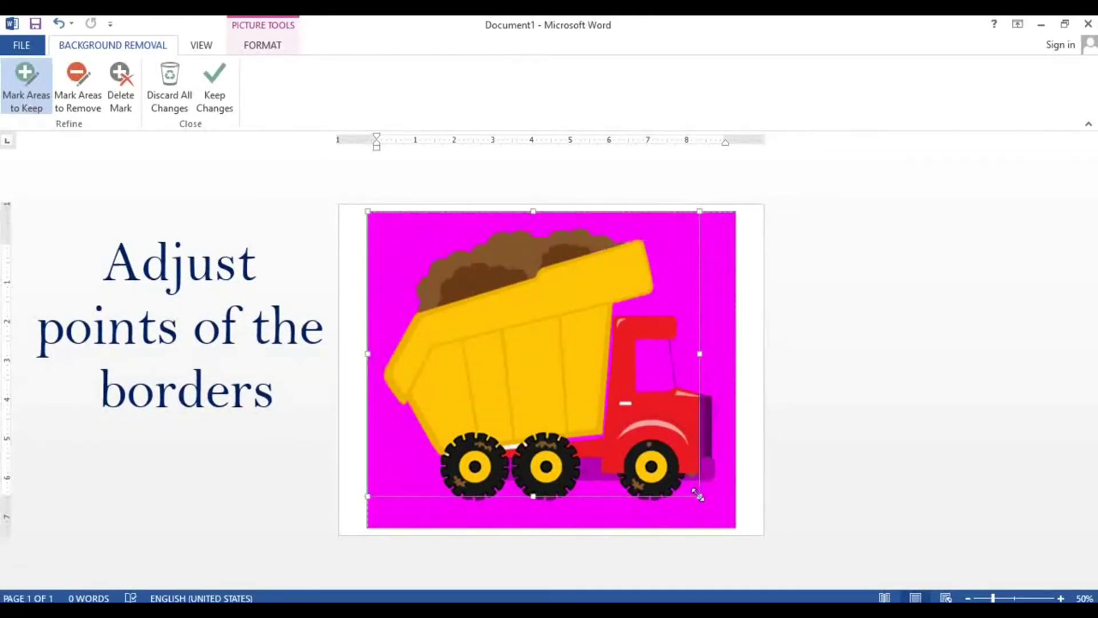
pyautogui.moveTo(698, 495); pyautogui.dragTo(734, 530)
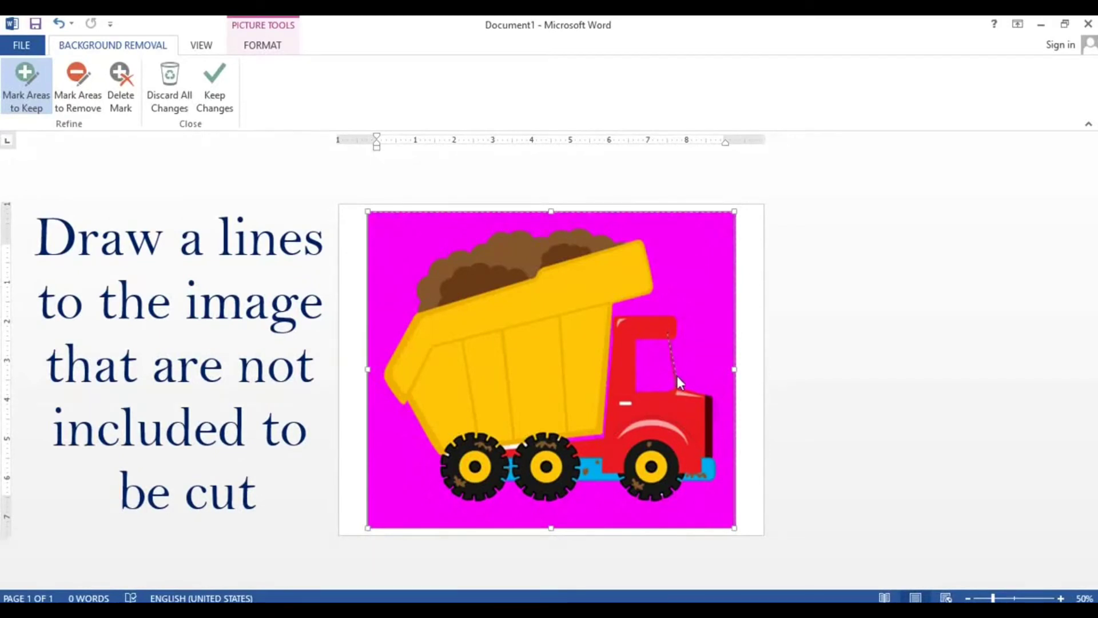
pyautogui.moveTo(676, 393); pyautogui.dragTo(676, 390)
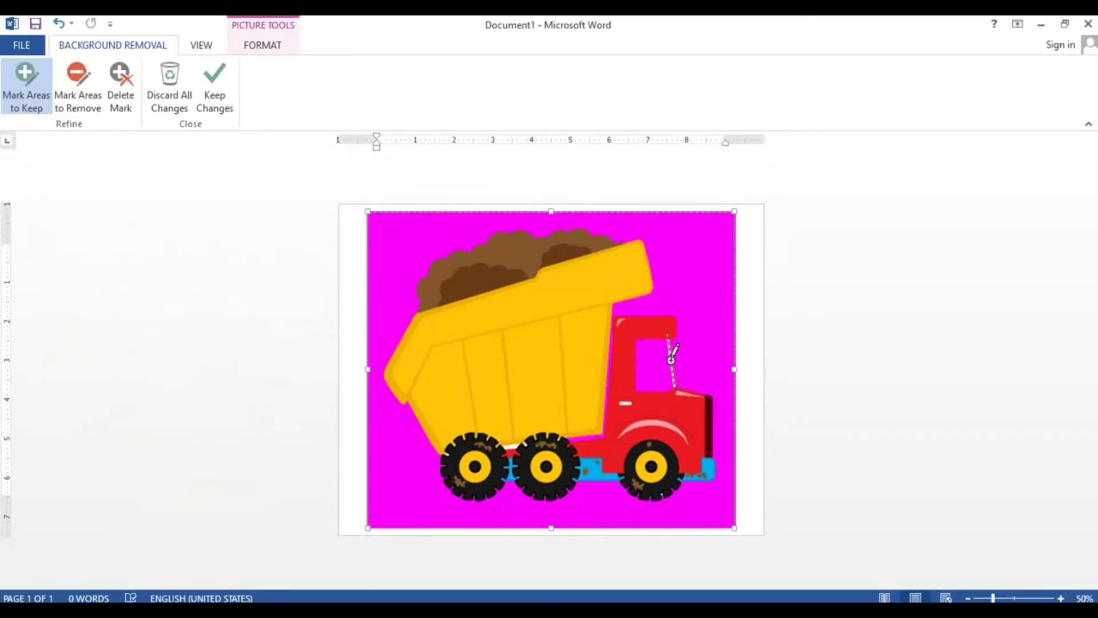
pyautogui.click(763, 424)
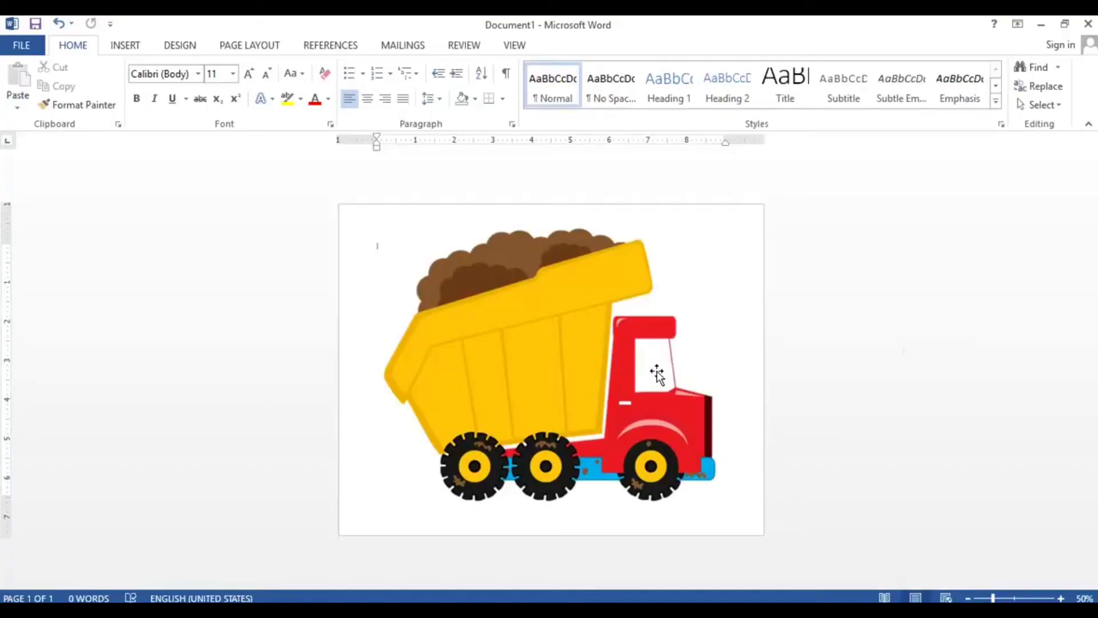
# Select the dump truck picture and switch on the Crop tool.
pyautogui.click(657, 371)
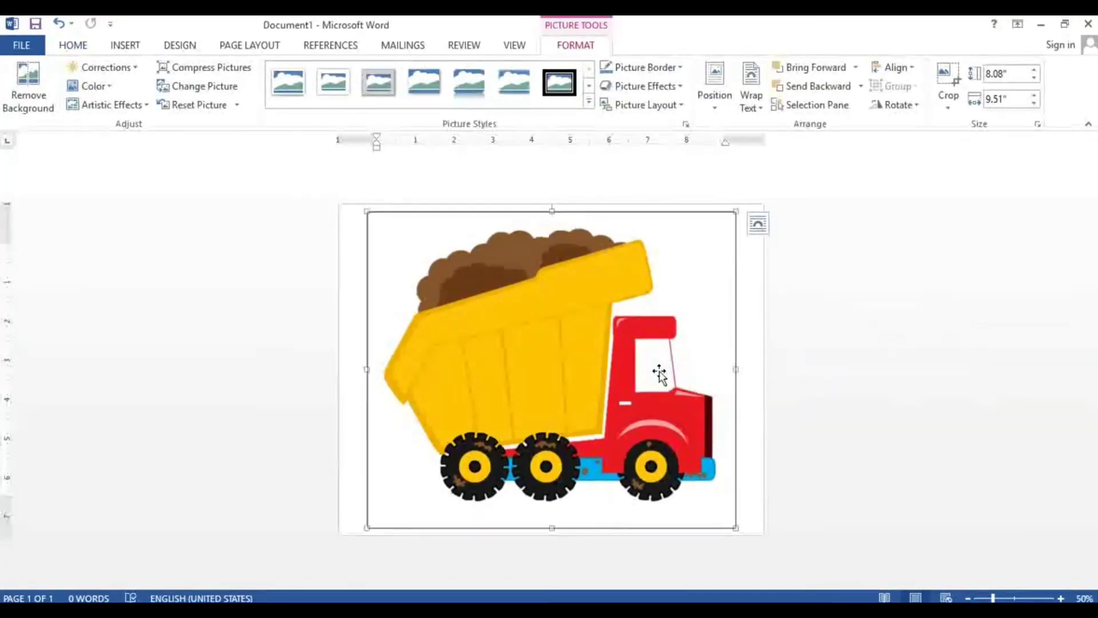
pyautogui.rightClick(659, 371)
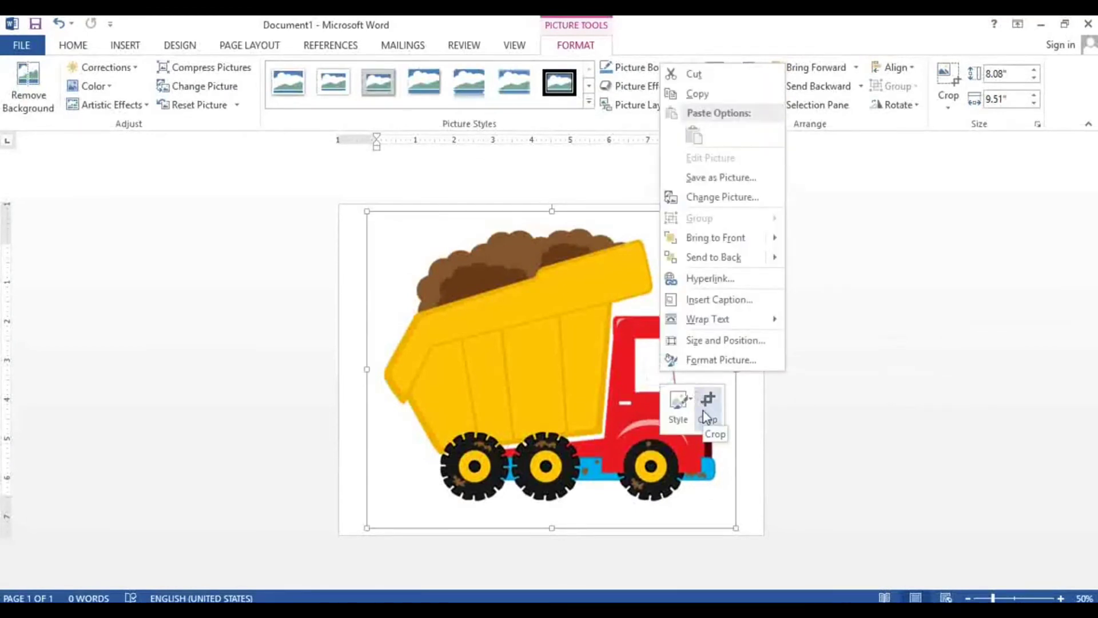
pyautogui.click(643, 386)
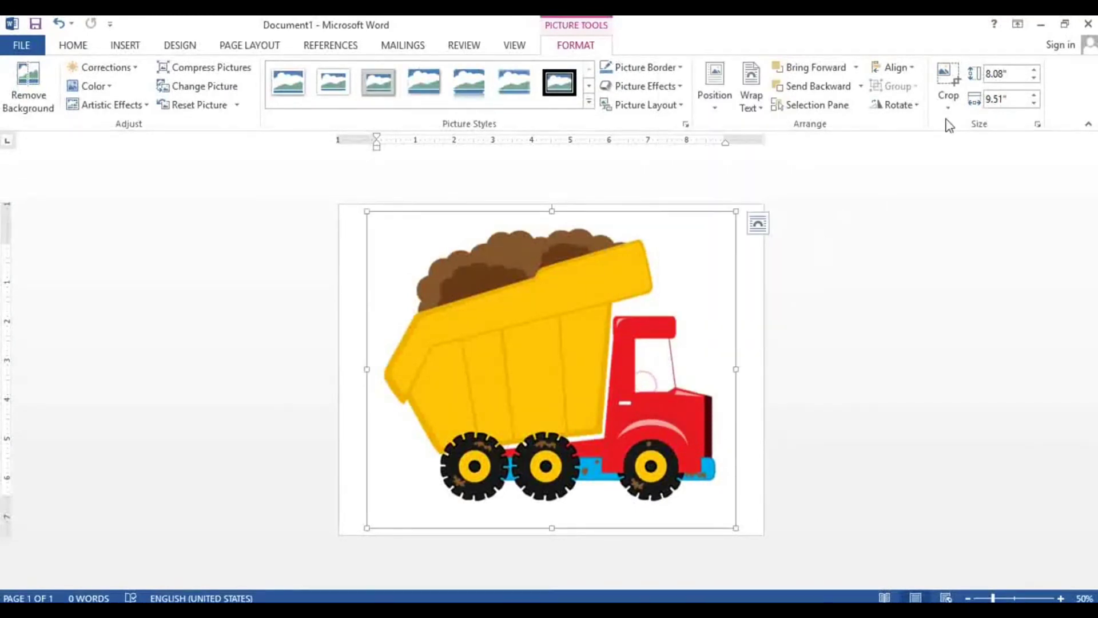
pyautogui.click(947, 80)
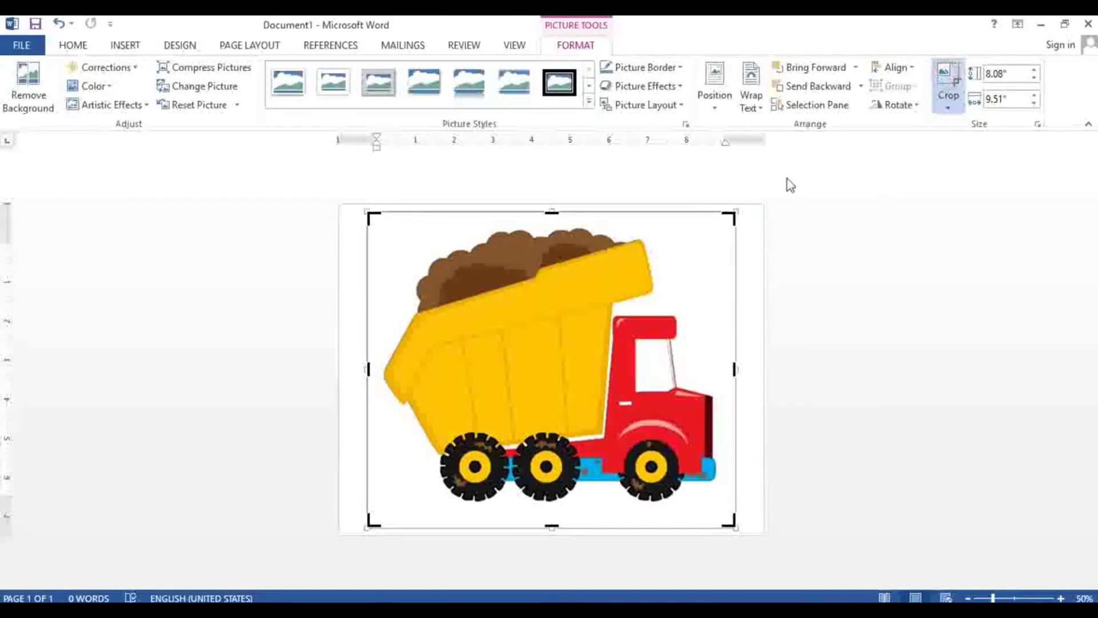
# Crop the empty margins off the truck picture, leaving it 7.23" by 8.67".
pyautogui.moveTo(734, 212); pyautogui.dragTo(717, 221)
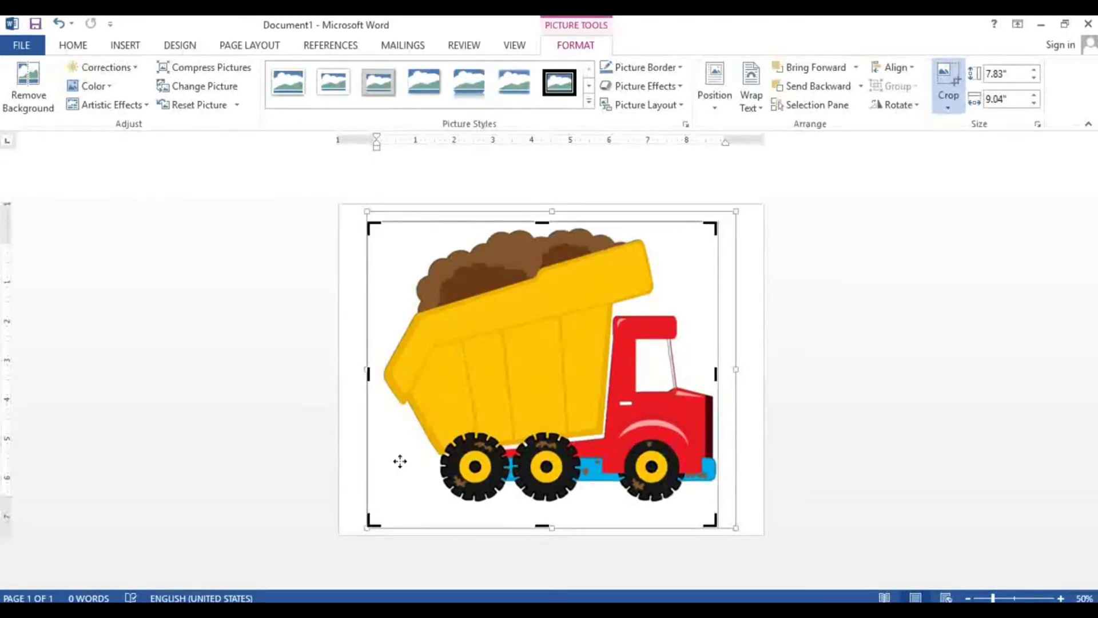
pyautogui.moveTo(373, 520); pyautogui.dragTo(381, 504)
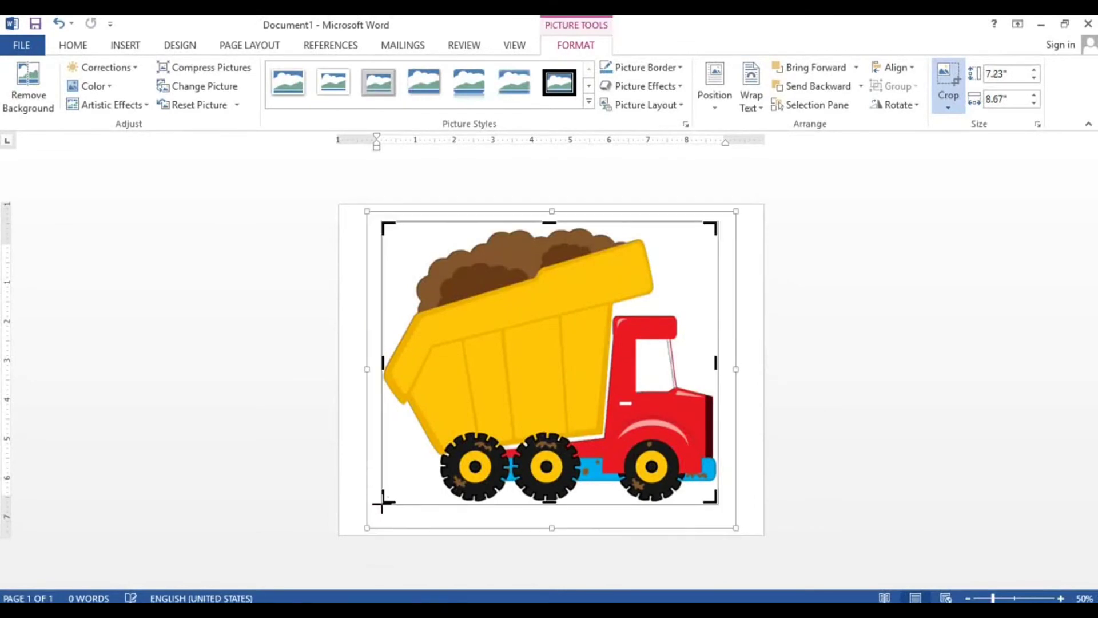
pyautogui.click(740, 497)
# Move the truck picture left and enlarge it to about 8.2" by 9.83".
pyautogui.click(651, 465)
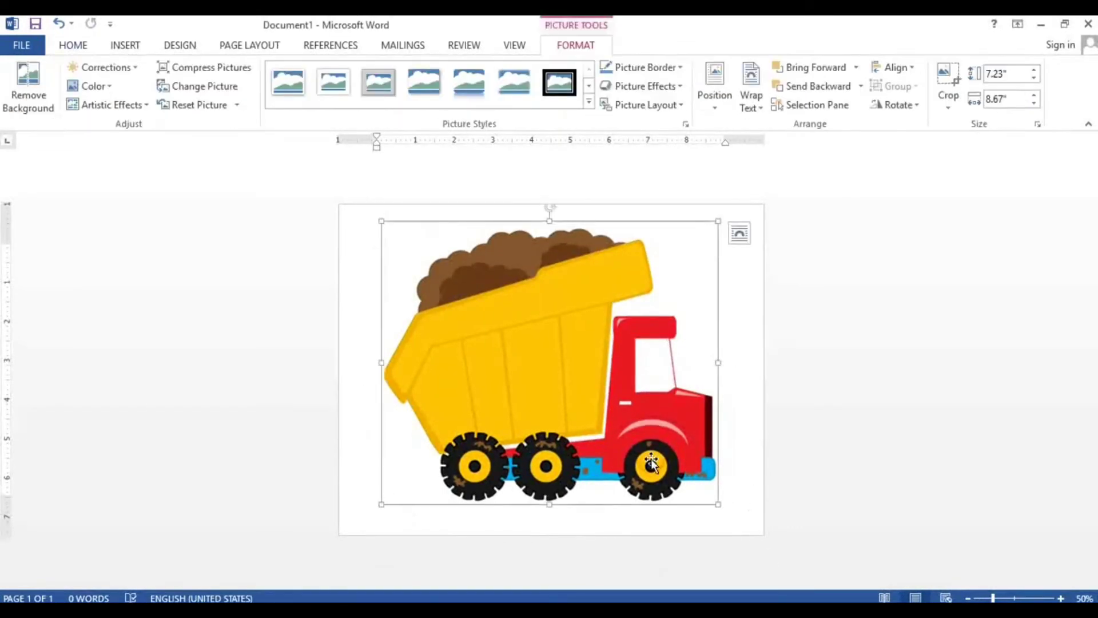
pyautogui.moveTo(651, 465); pyautogui.dragTo(616, 447)
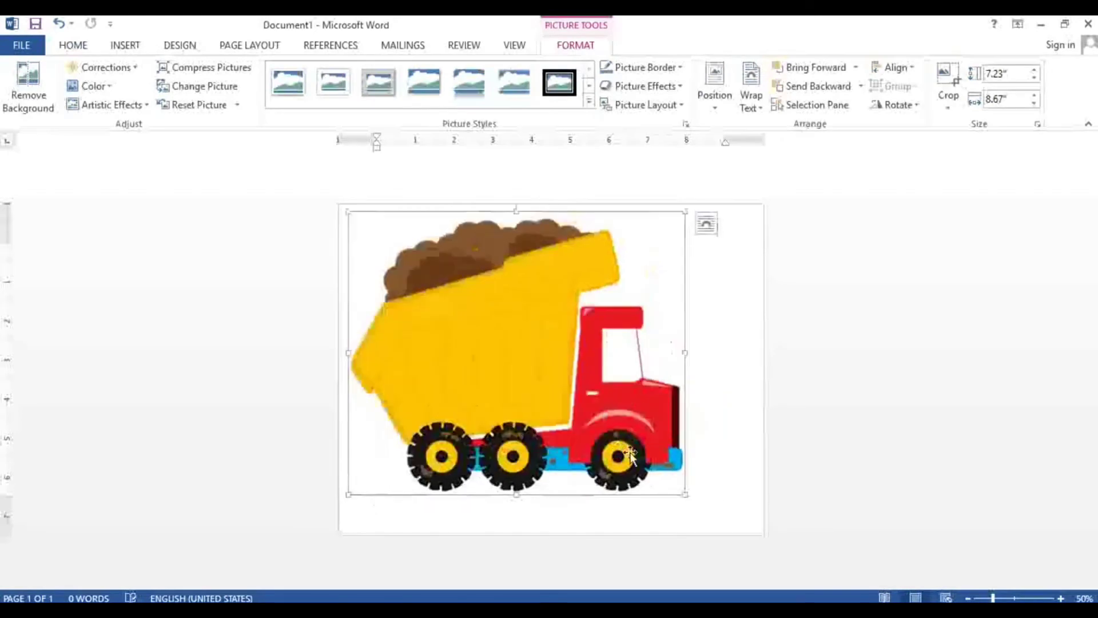
pyautogui.moveTo(685, 494); pyautogui.dragTo(730, 525)
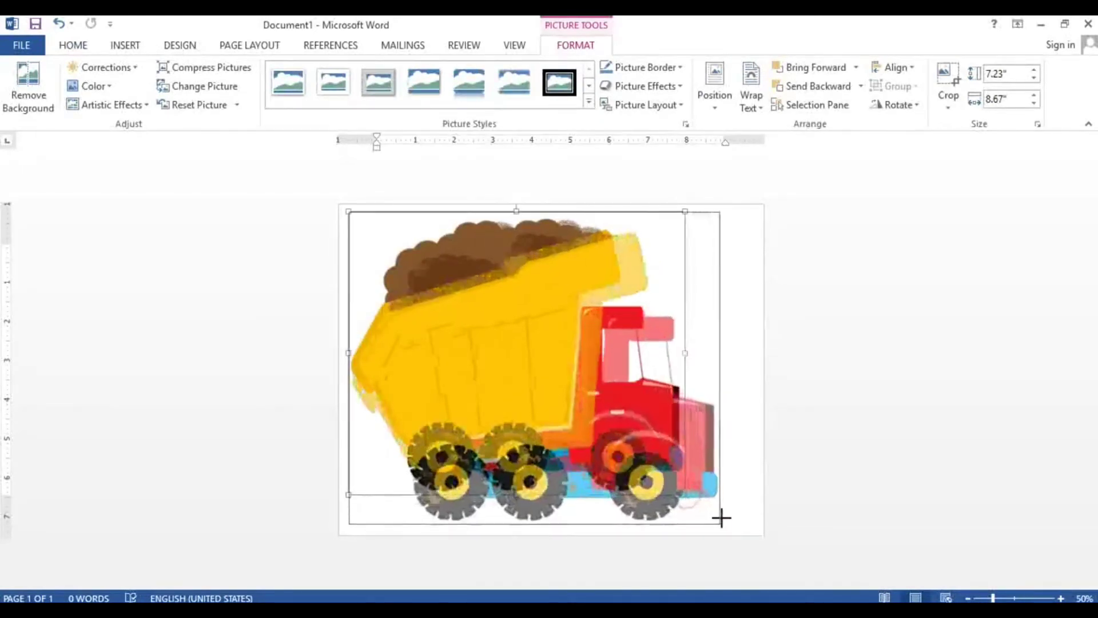
# Apply Align Center and Align Middle to the truck picture, then deselect it.
pyautogui.click(909, 71)
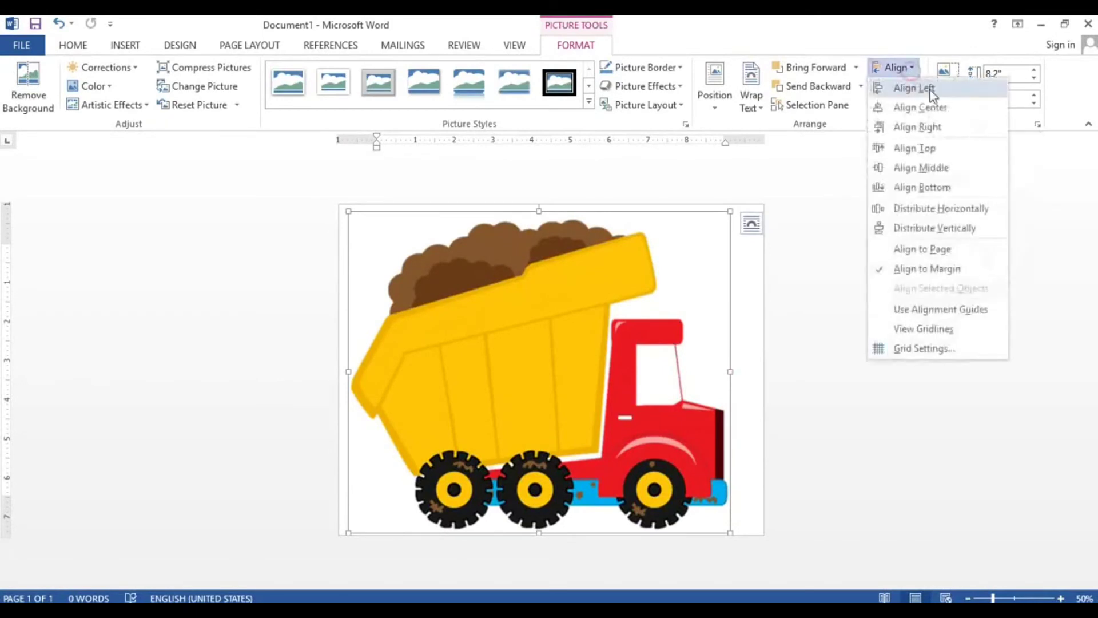
pyautogui.click(936, 111)
pyautogui.click(907, 72)
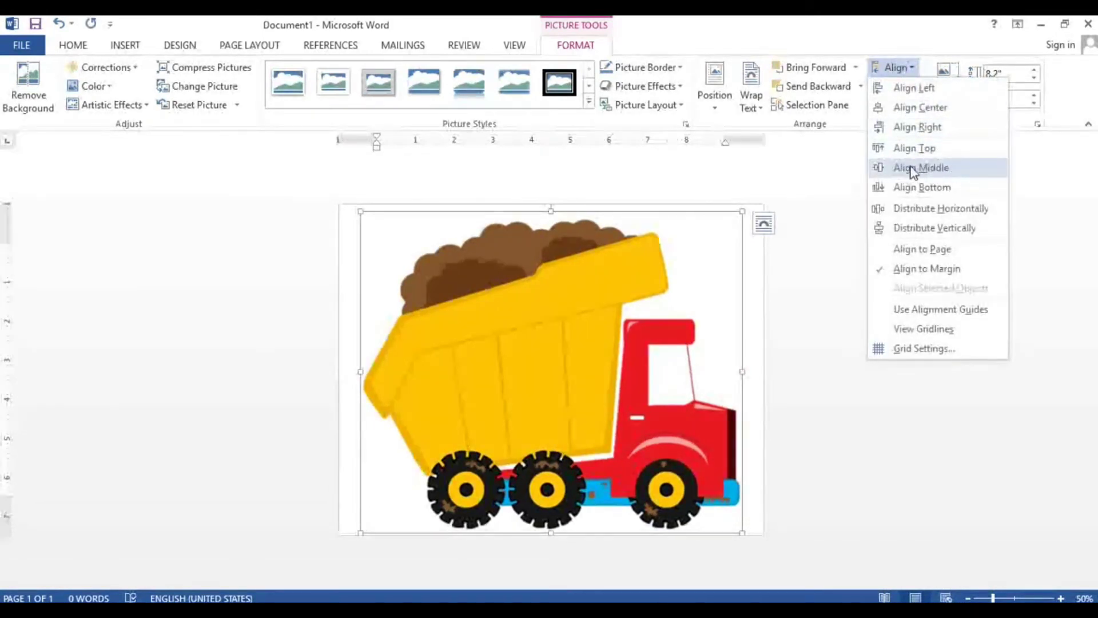
pyautogui.click(949, 168)
pyautogui.click(854, 247)
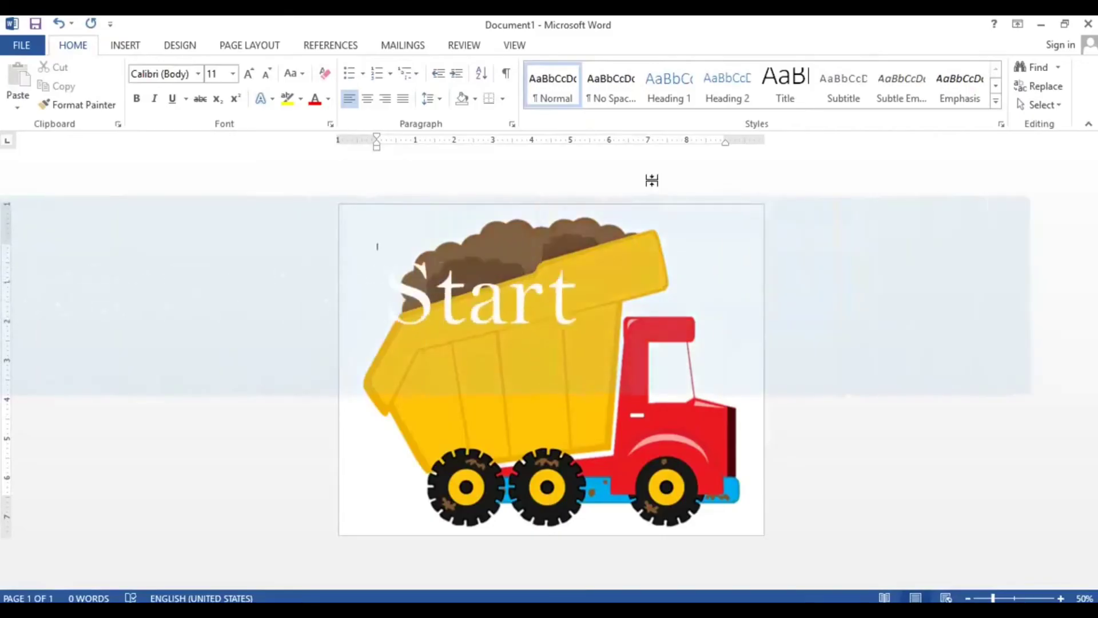
# Insert a blank page ahead of the truck picture, making the document two pages.
pyautogui.click(651, 180)
pyautogui.click(282, 239)
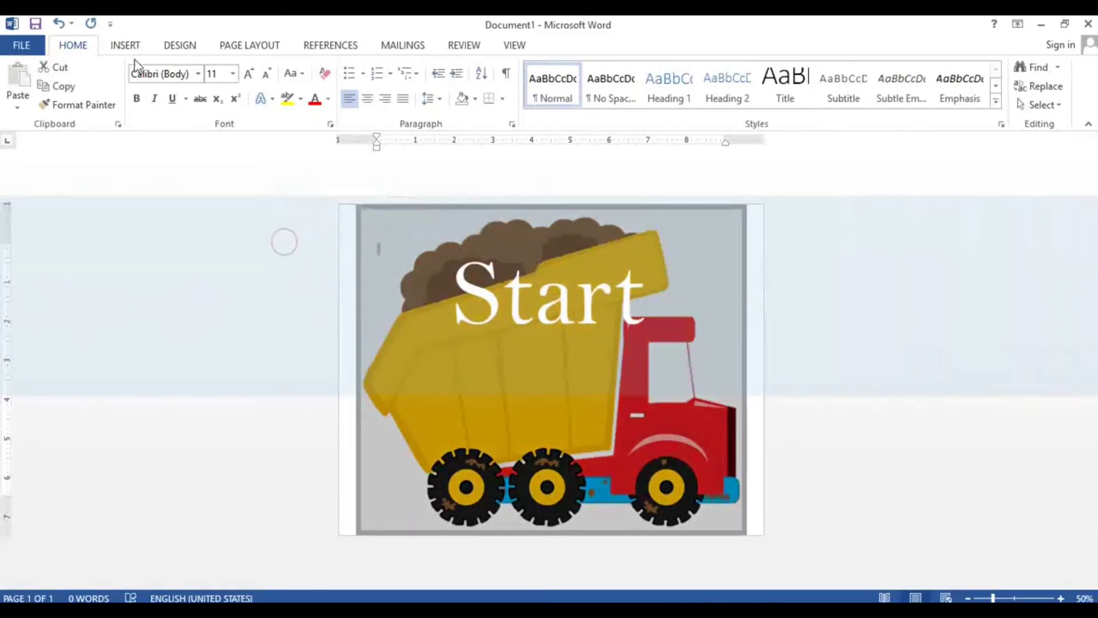
pyautogui.click(125, 44)
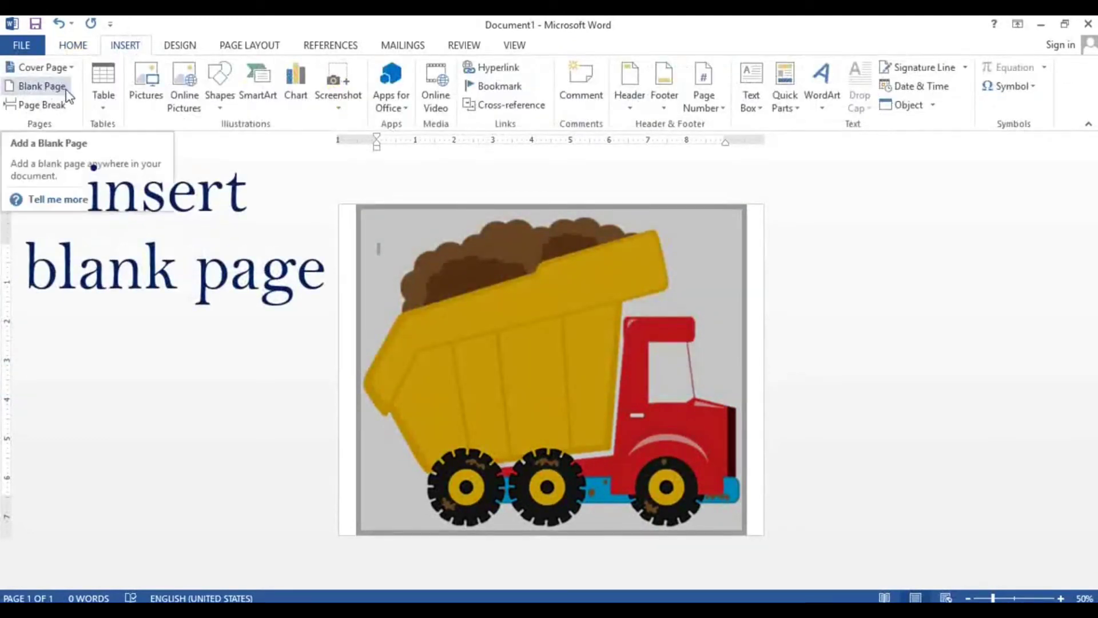
pyautogui.click(42, 85)
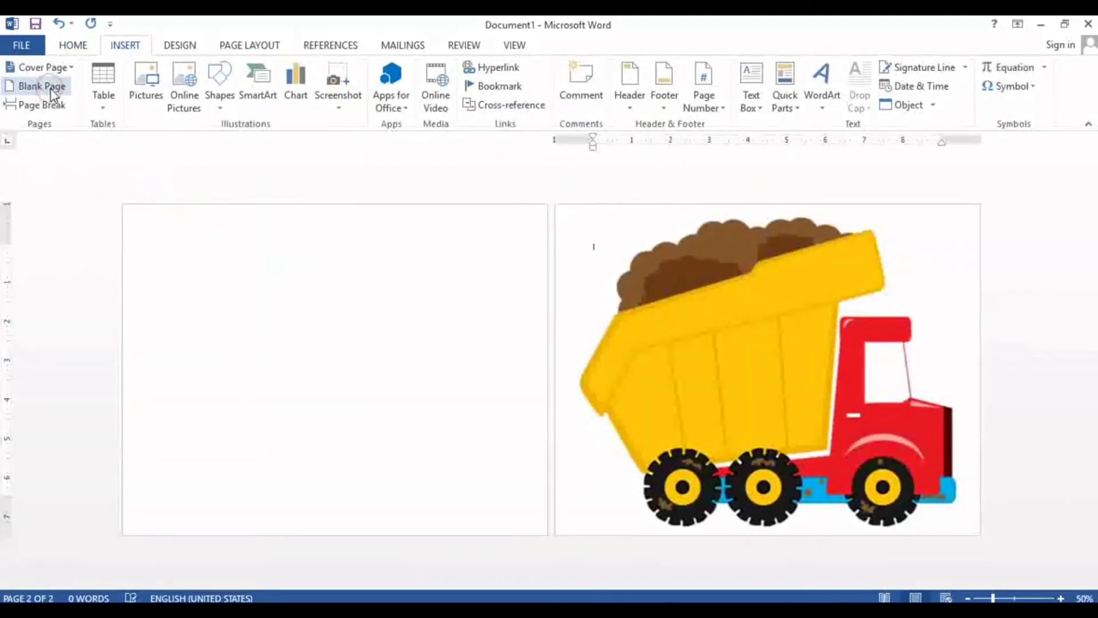
pyautogui.click(239, 265)
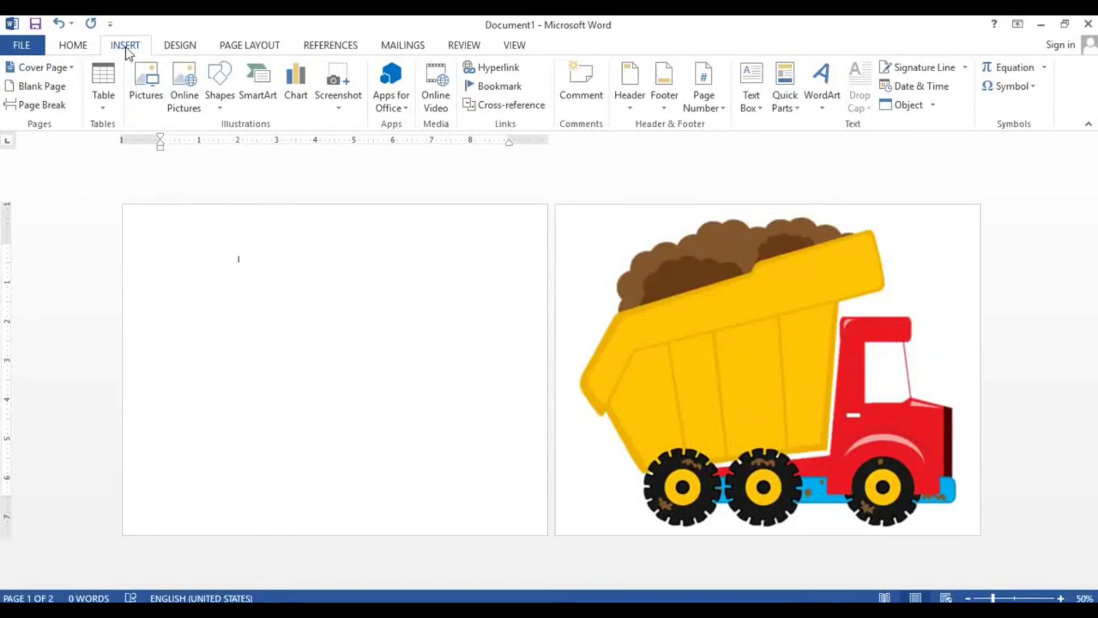
# Insert the picture file images (17), the ice cream cone clipart.
pyautogui.click(147, 94)
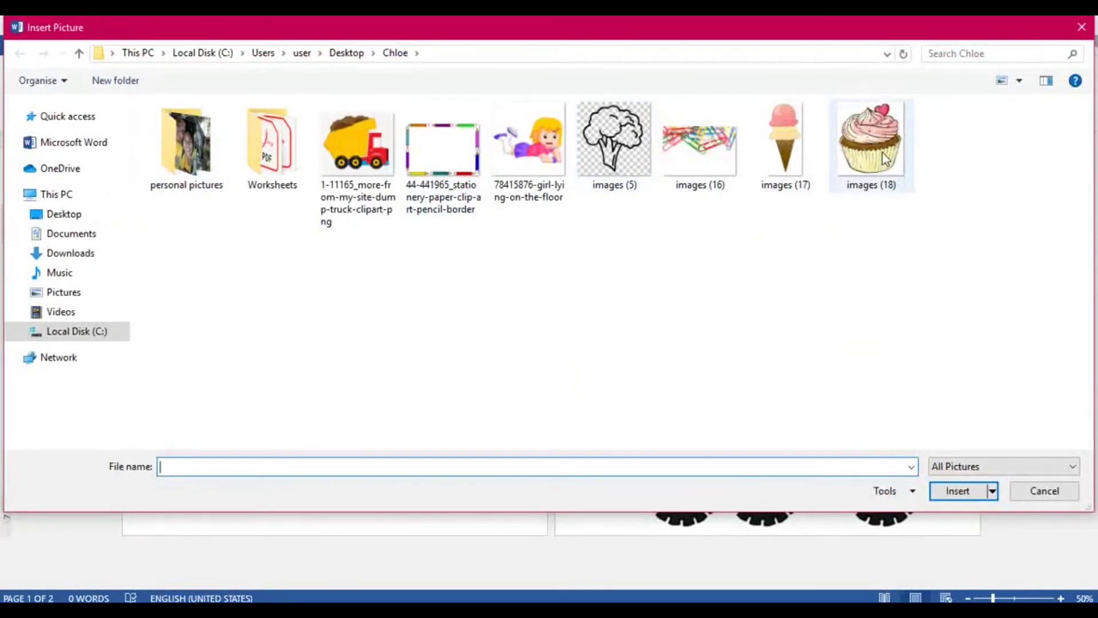
pyautogui.click(510, 157)
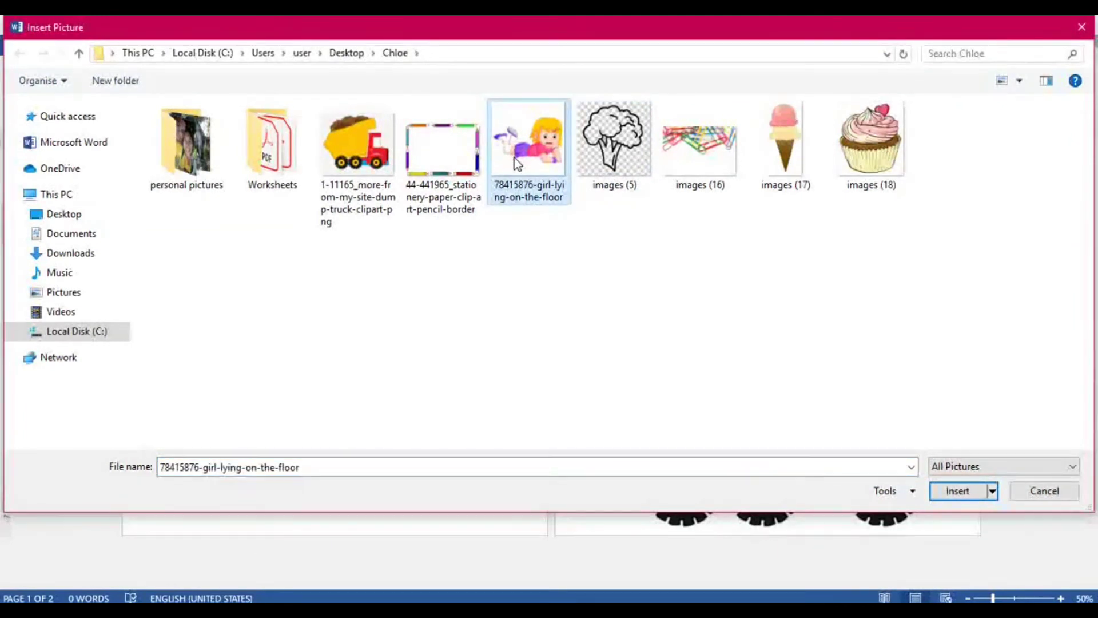
pyautogui.click(777, 150)
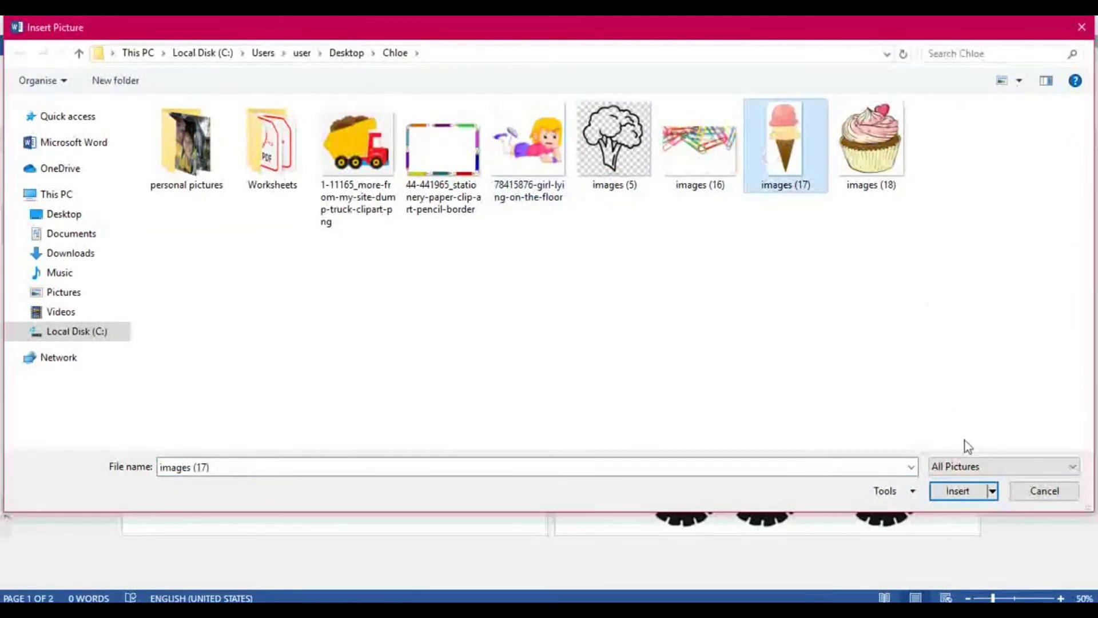
pyautogui.click(967, 493)
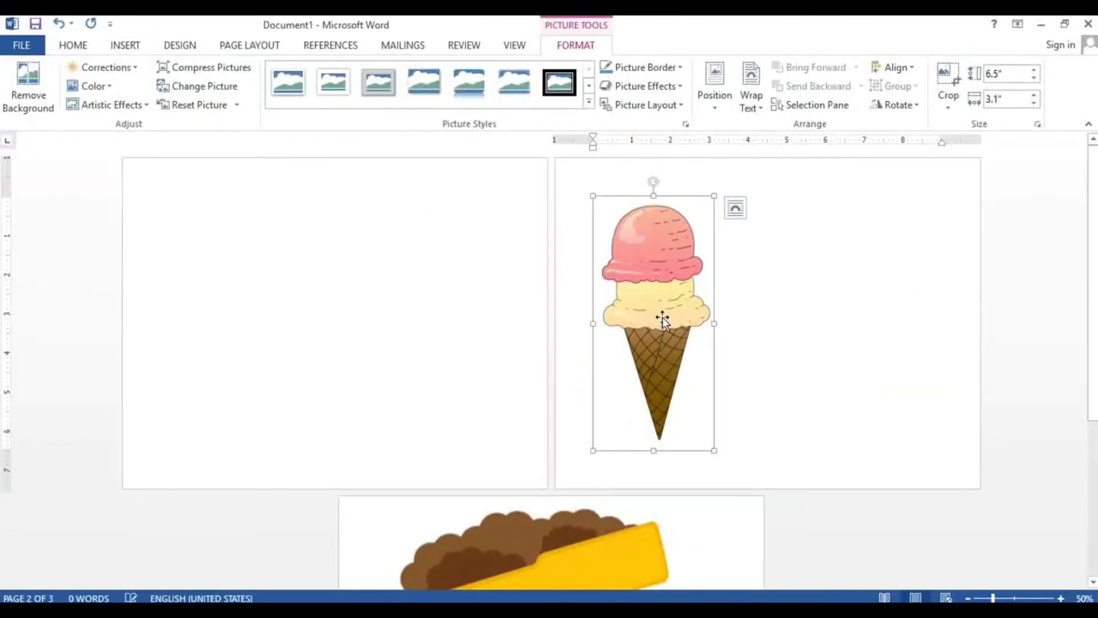
# Set the ice cream cone to float with text wrapping and drag it toward the page centre.
pyautogui.click(734, 209)
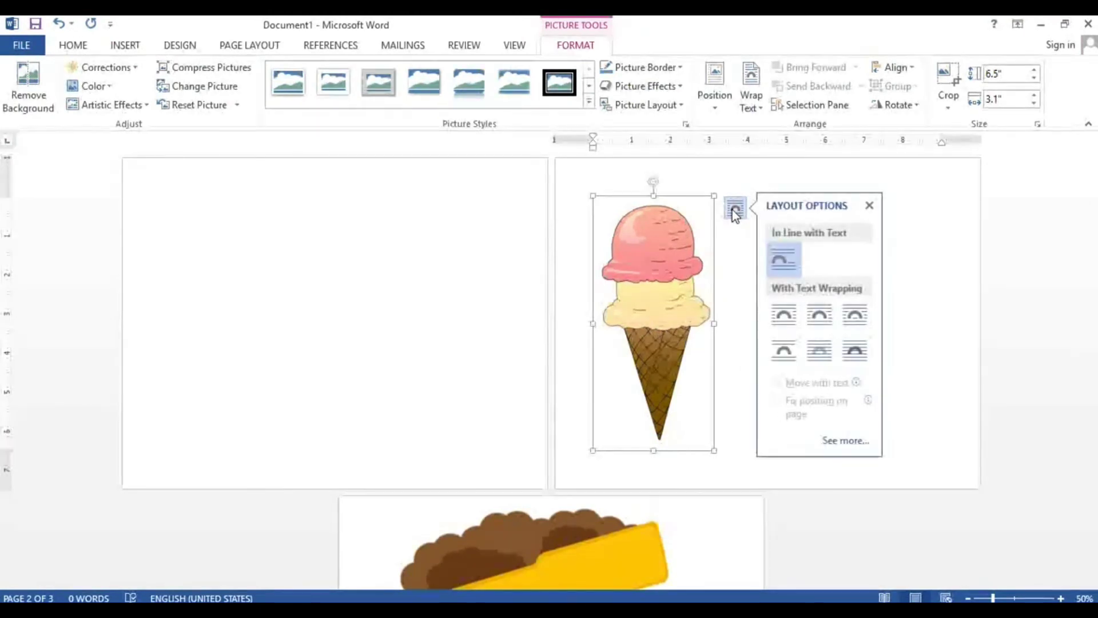
pyautogui.click(733, 209)
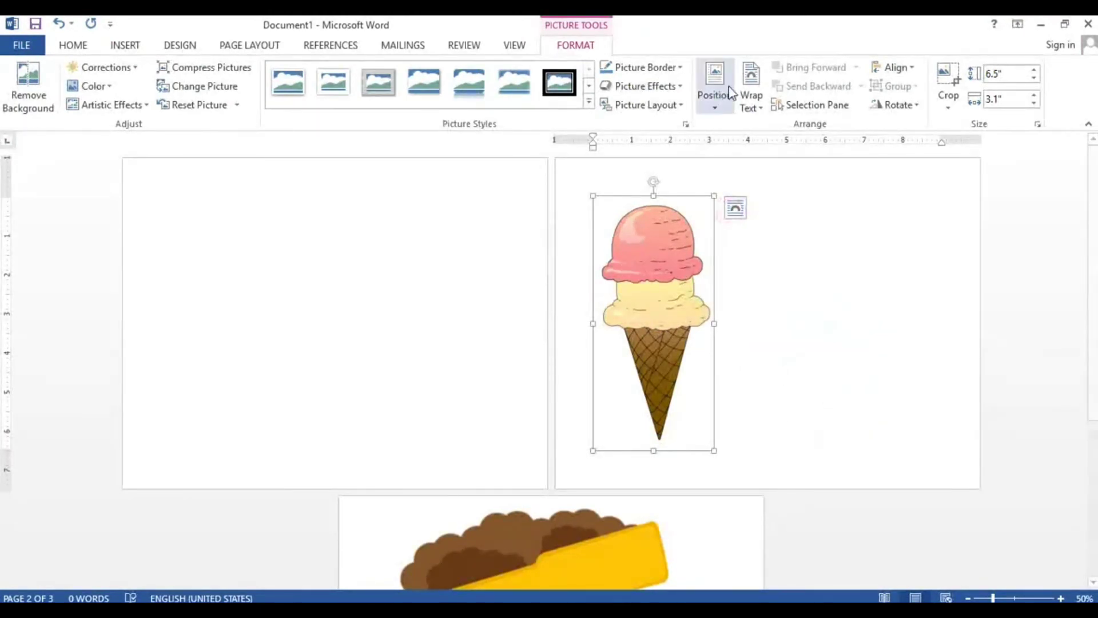
pyautogui.click(755, 109)
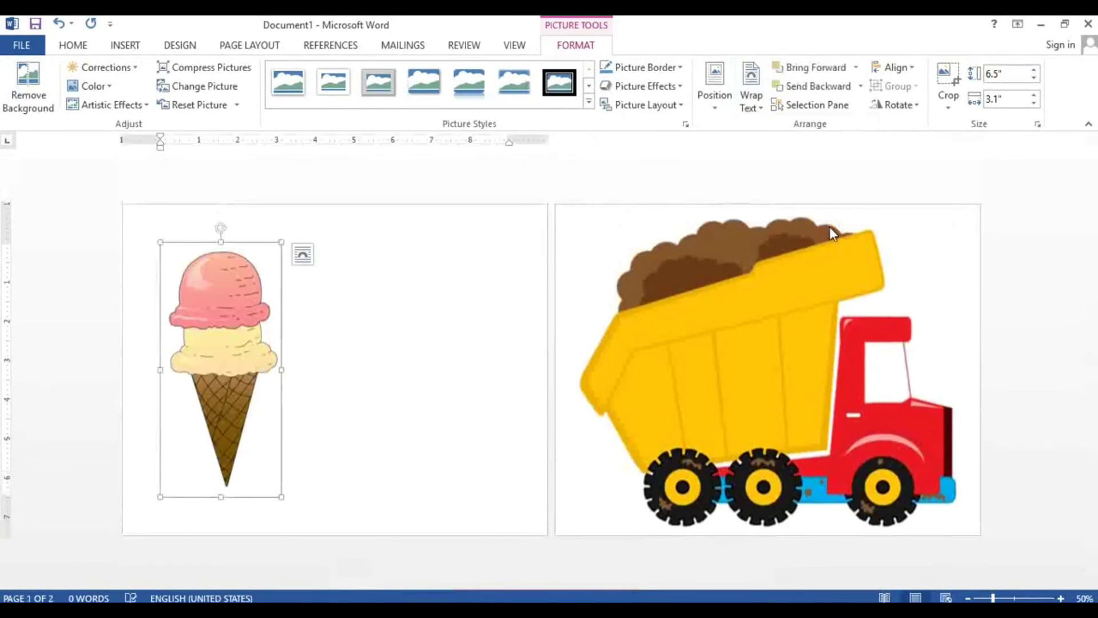
pyautogui.moveTo(235, 280); pyautogui.dragTo(369, 285)
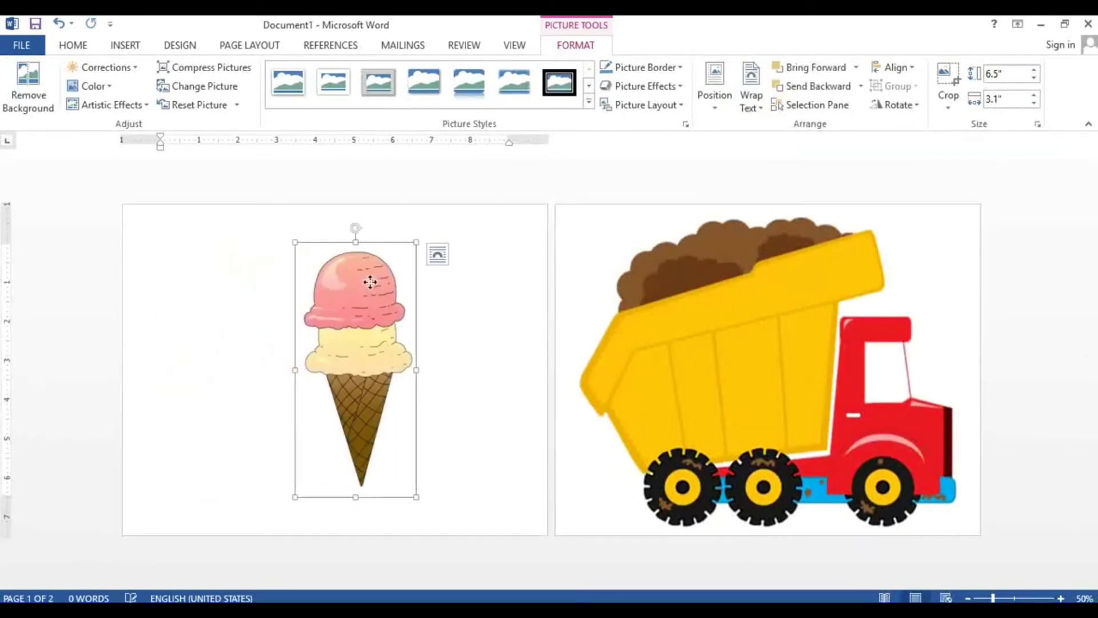
# Align the ice cream cone to the page's horizontal centre and vertical middle.
pyautogui.click(886, 73)
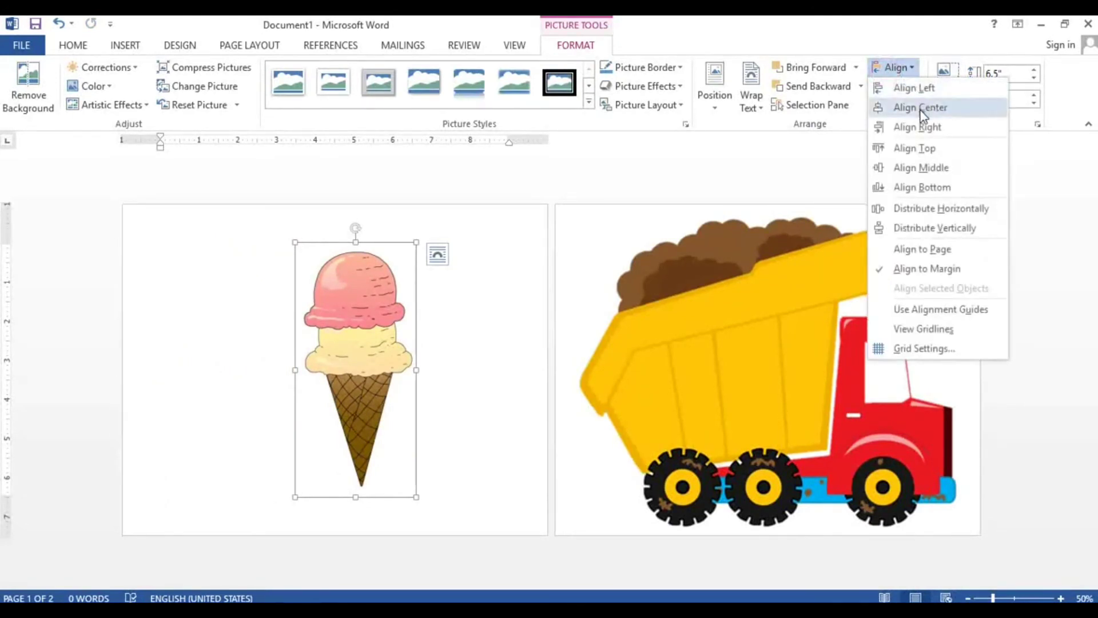
pyautogui.click(947, 112)
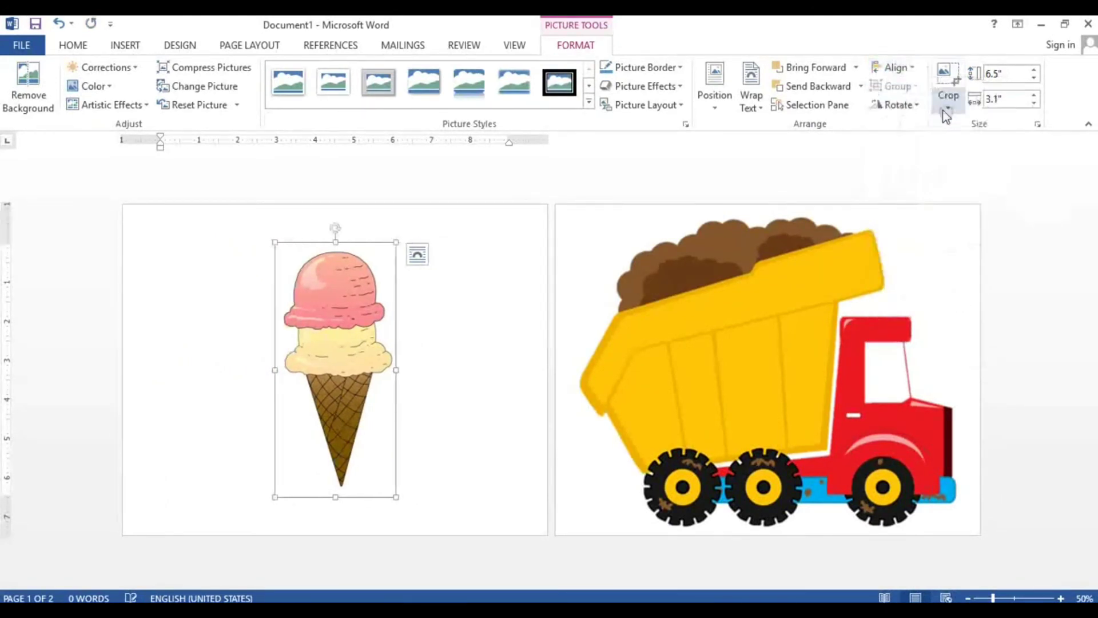
pyautogui.click(906, 70)
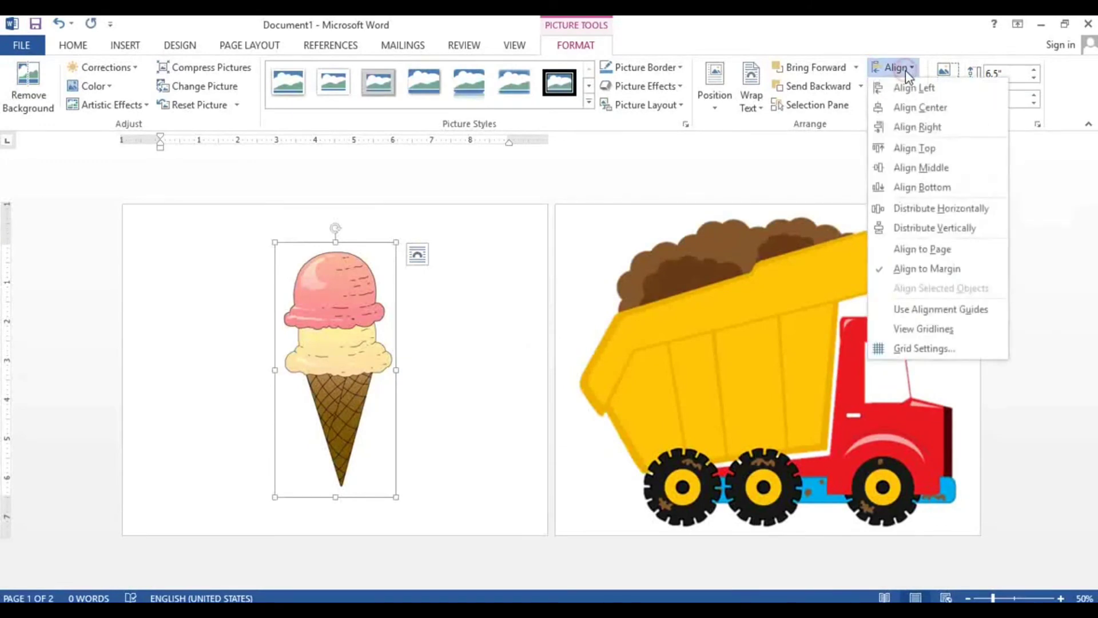
pyautogui.click(927, 167)
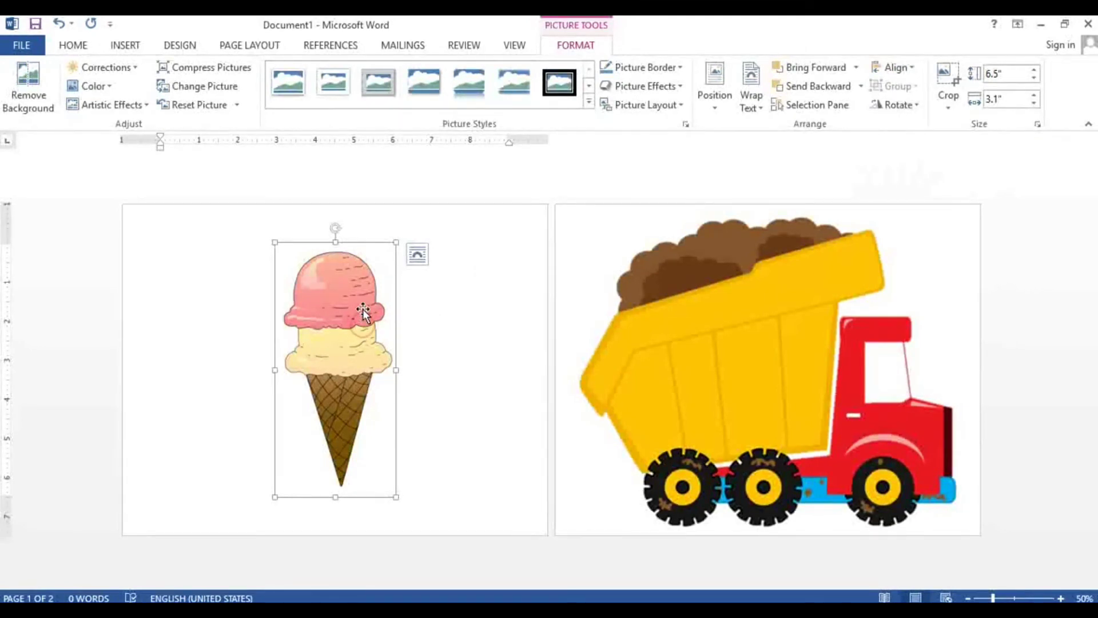
# Move the ice cream cone higher and enlarge it to 8.04" by 3.83".
pyautogui.moveTo(362, 308); pyautogui.dragTo(362, 282)
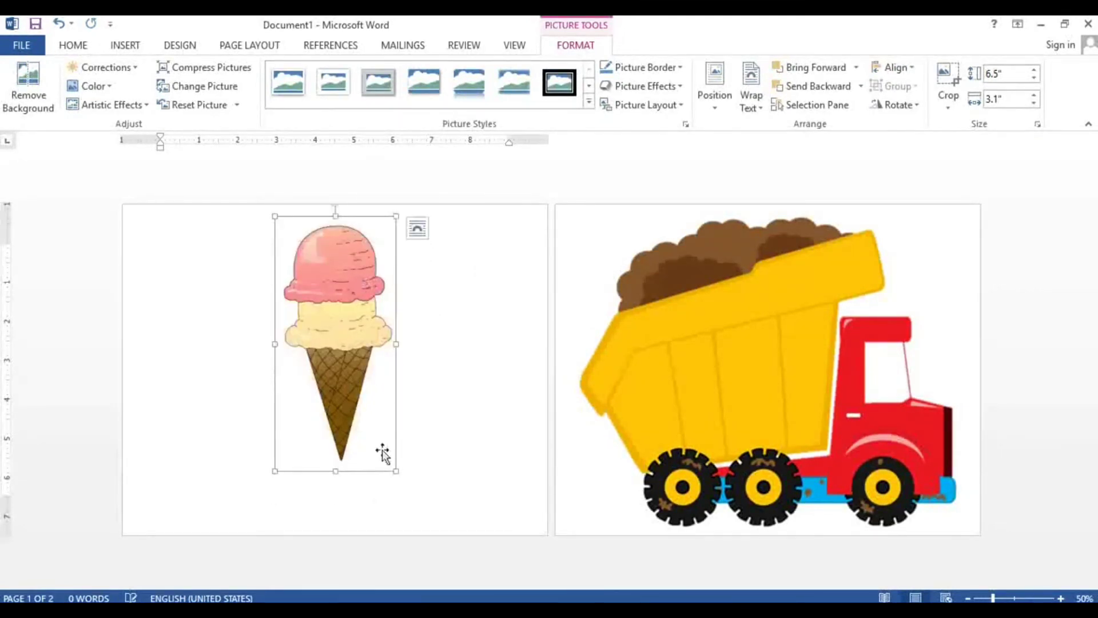
pyautogui.moveTo(395, 471); pyautogui.dragTo(424, 525)
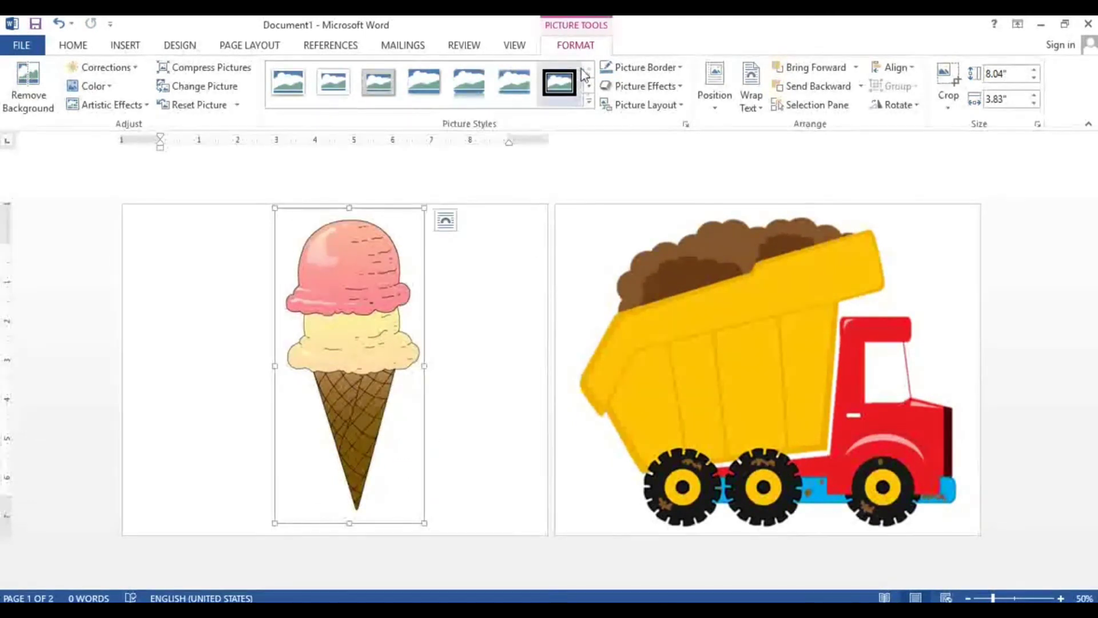
pyautogui.doubleClick(581, 28)
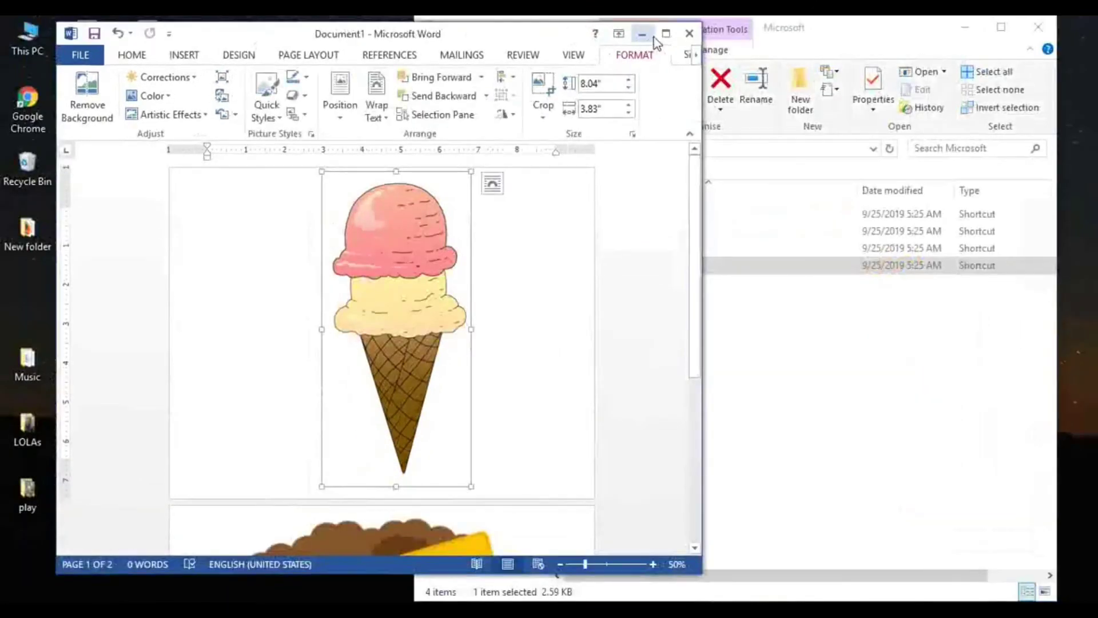
pyautogui.click(666, 33)
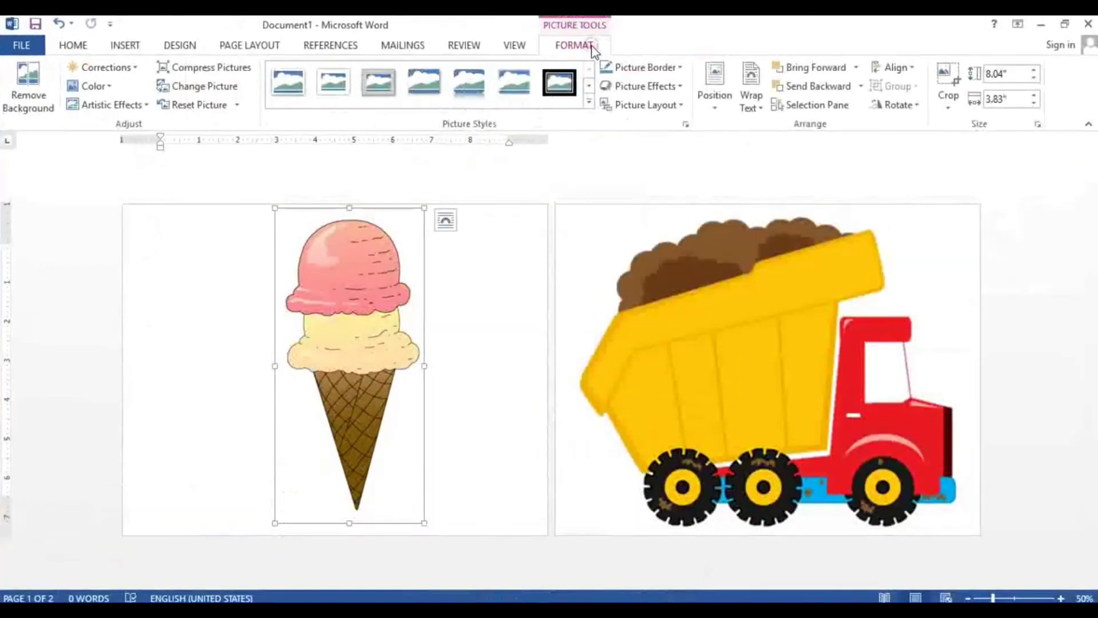
# Remove the ice cream picture's white background, extending the kept area over both scoops and the cone tip.
pyautogui.click(41, 90)
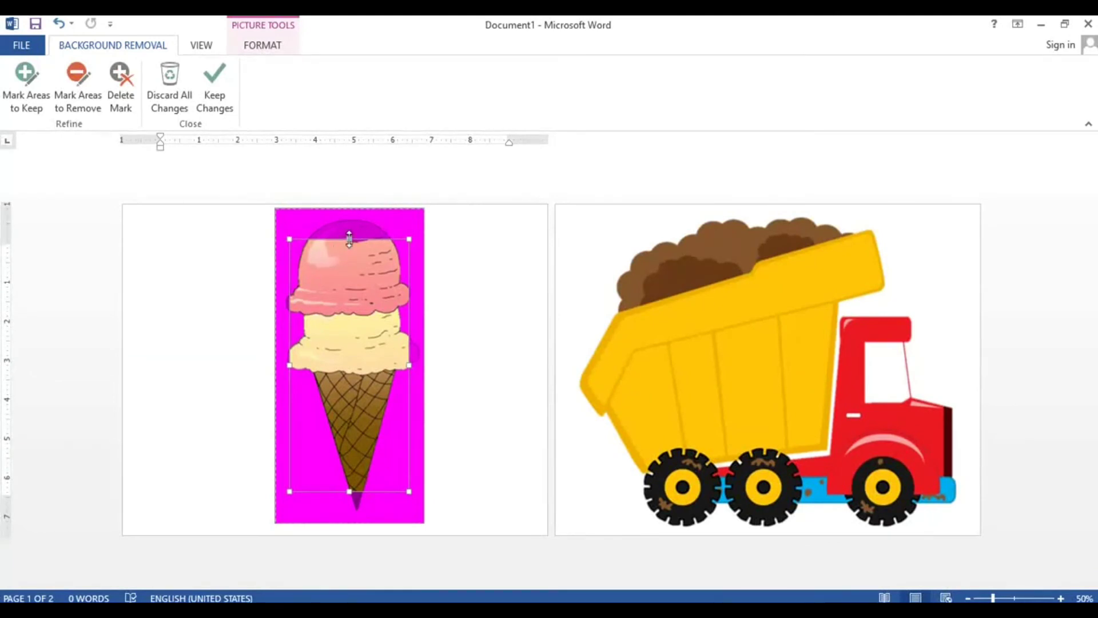
pyautogui.moveTo(349, 240); pyautogui.dragTo(349, 215)
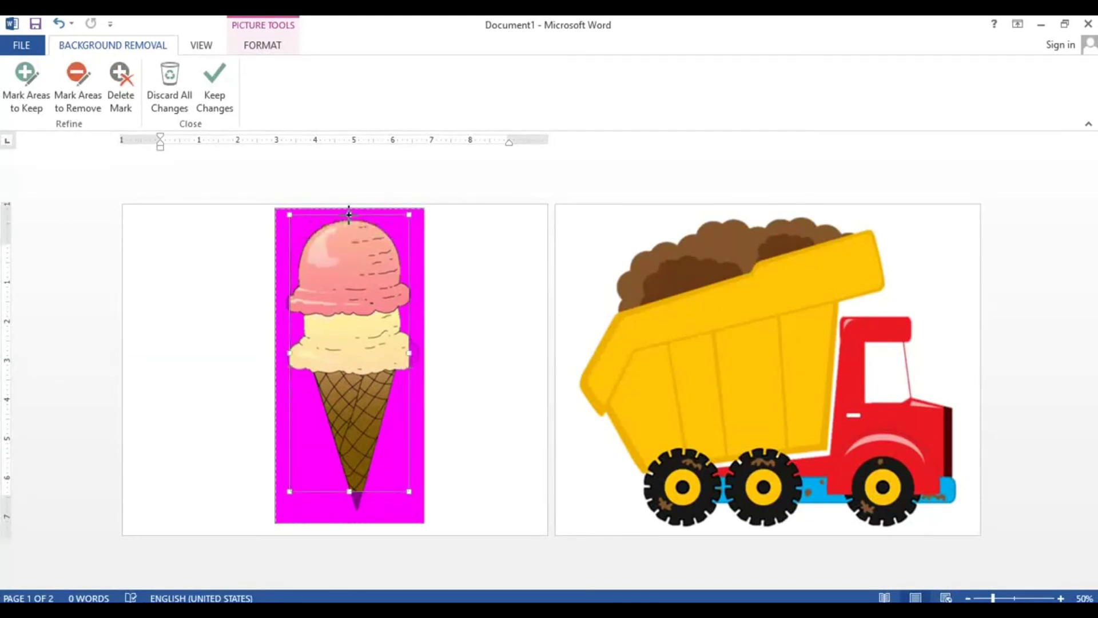
pyautogui.moveTo(409, 354); pyautogui.dragTo(421, 355)
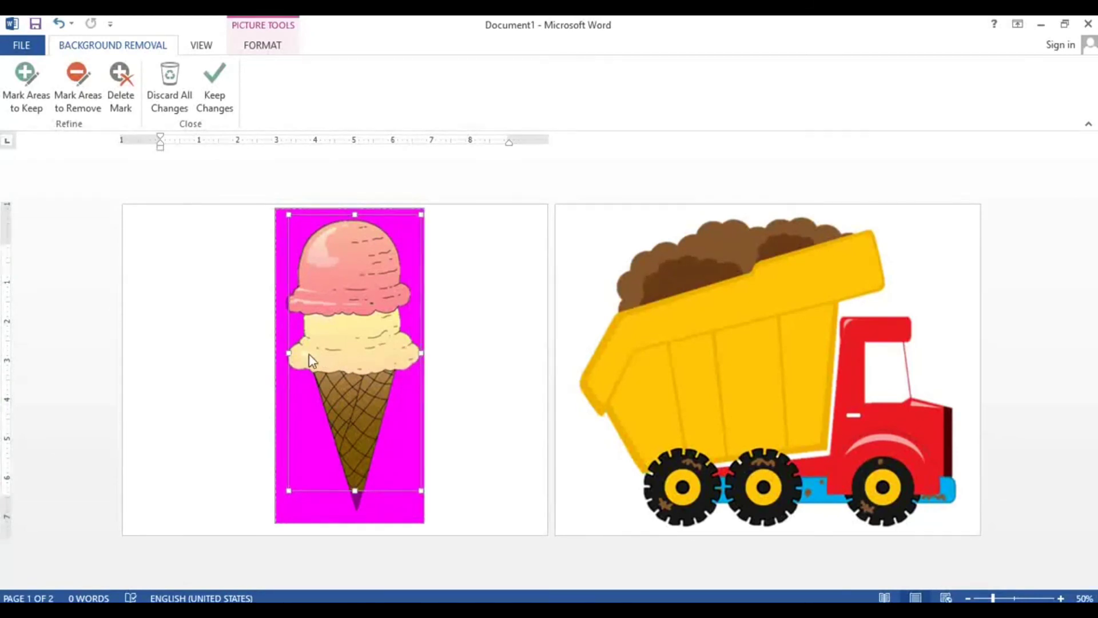
pyautogui.moveTo(289, 353); pyautogui.dragTo(275, 353)
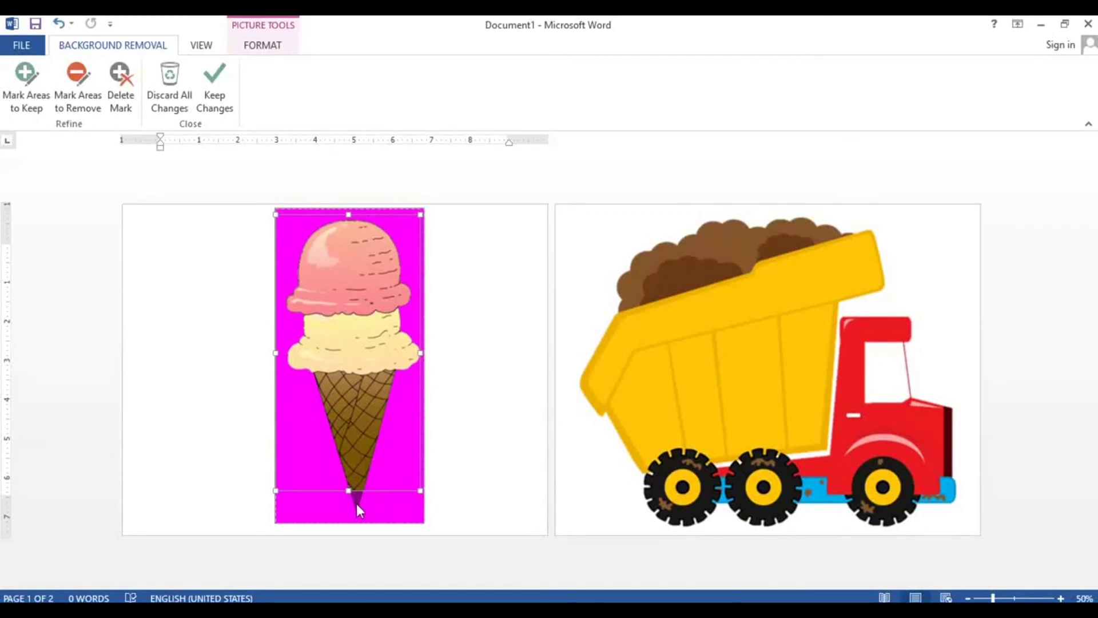
pyautogui.moveTo(348, 490); pyautogui.dragTo(350, 517)
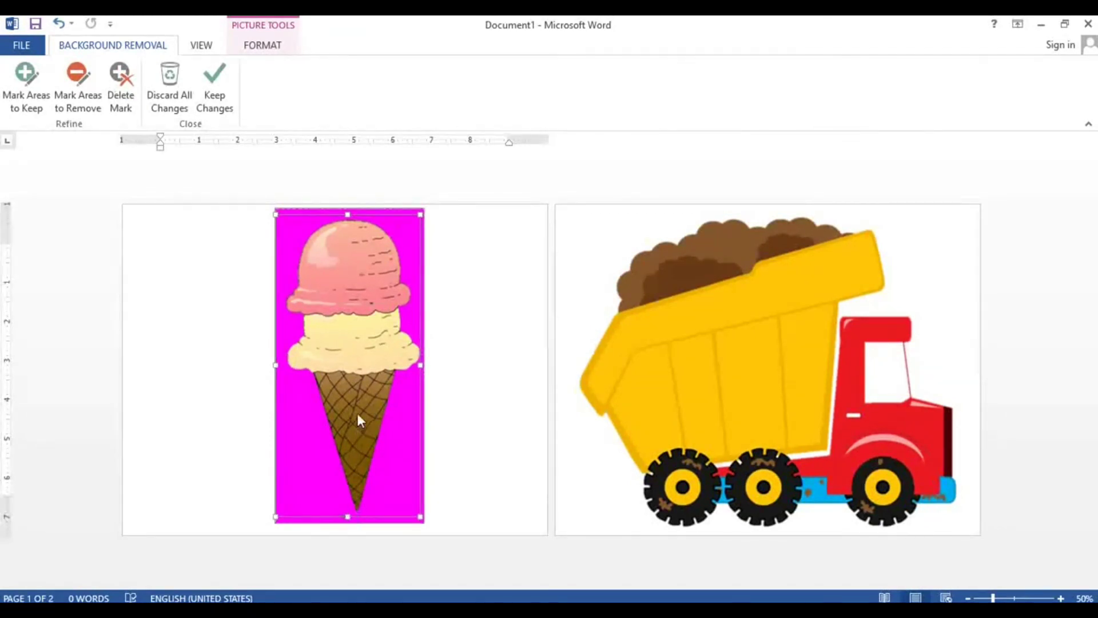
pyautogui.click(218, 109)
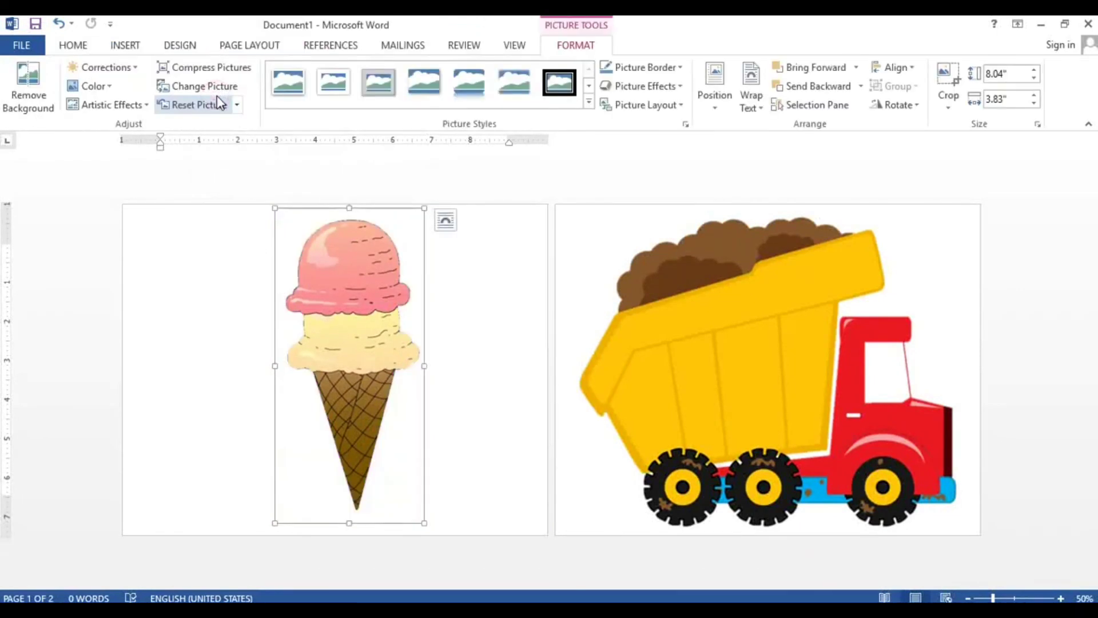
# Crop the empty top, bottom and side margins off the ice cream picture.
pyautogui.click(441, 321)
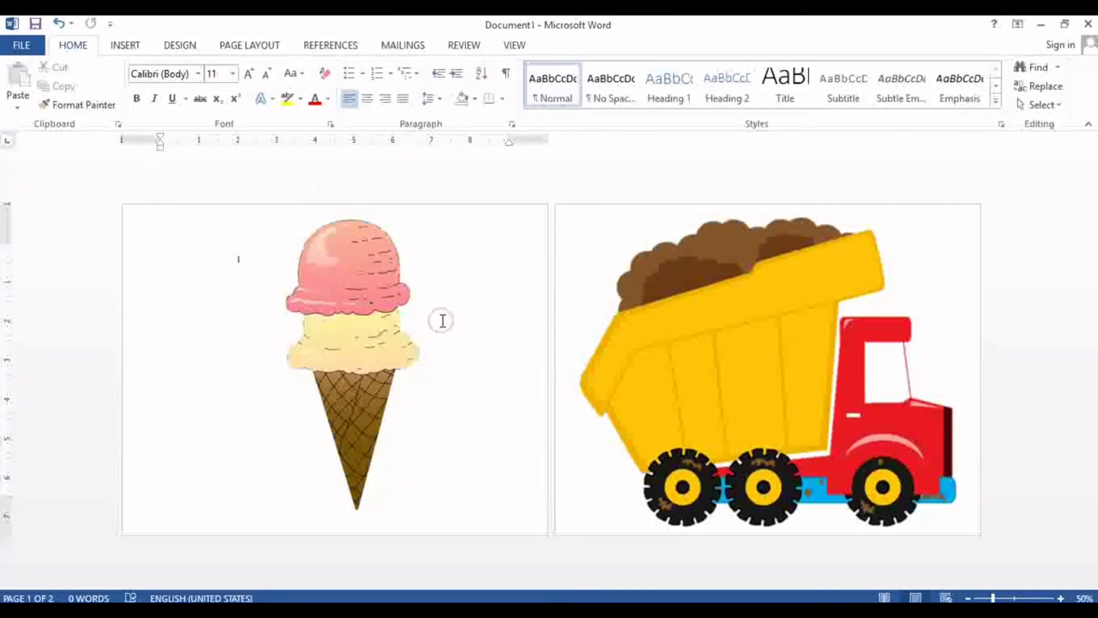
pyautogui.click(403, 321)
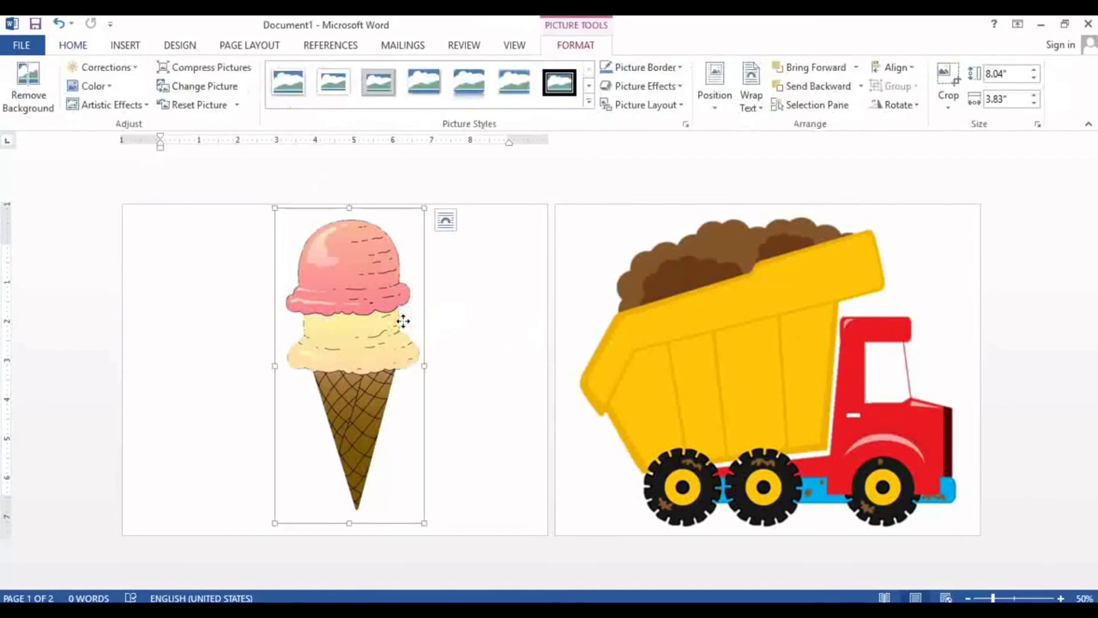
pyautogui.rightClick(403, 322)
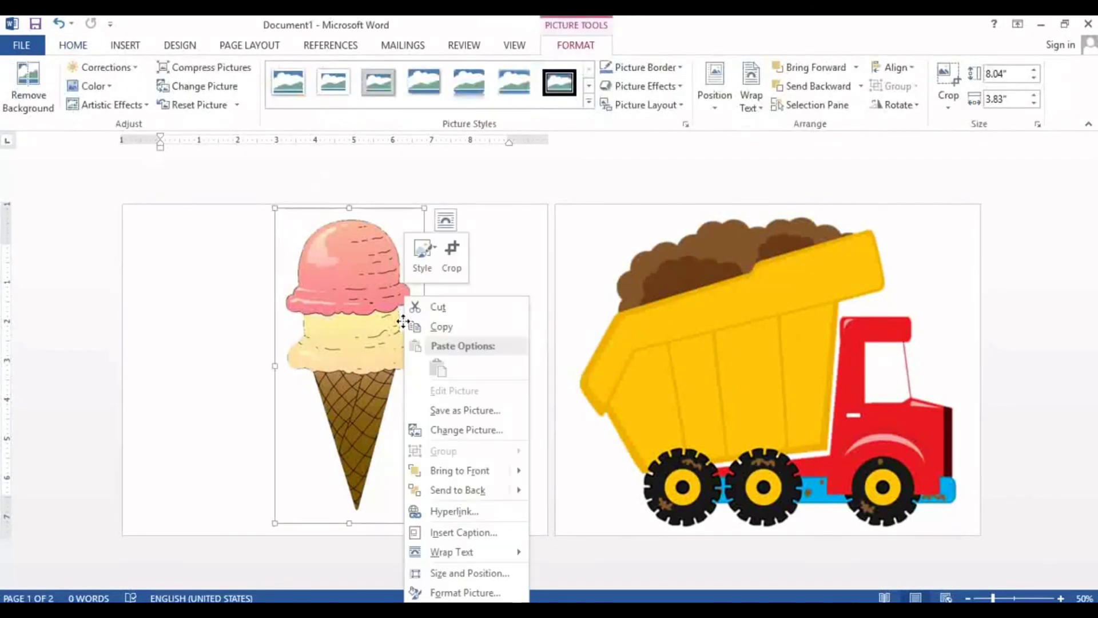
pyautogui.click(455, 251)
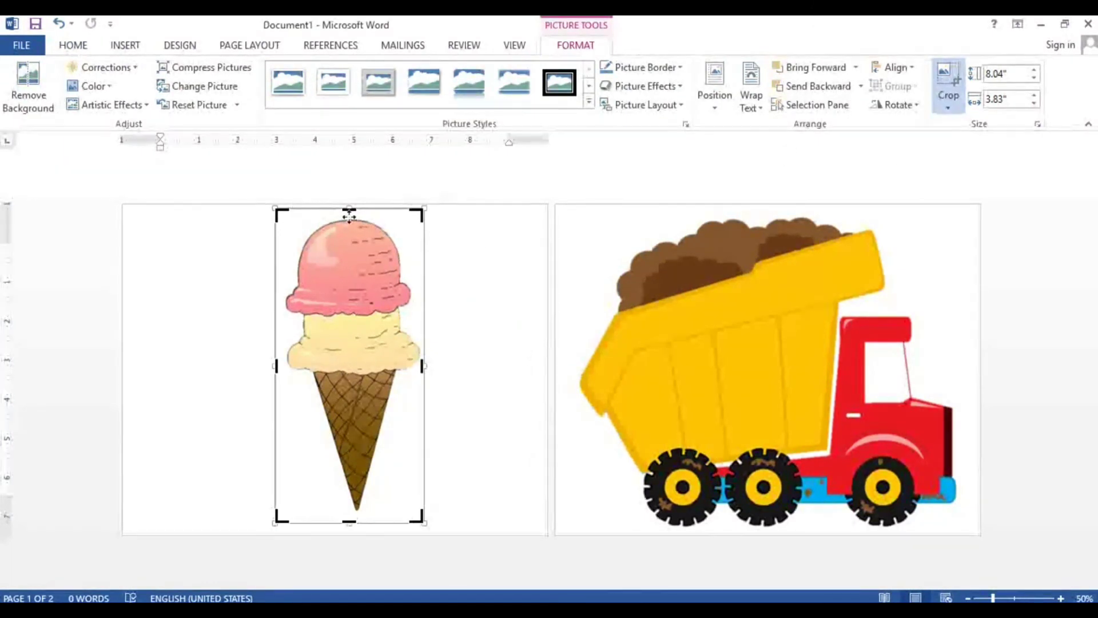
pyautogui.moveTo(349, 209); pyautogui.dragTo(349, 218)
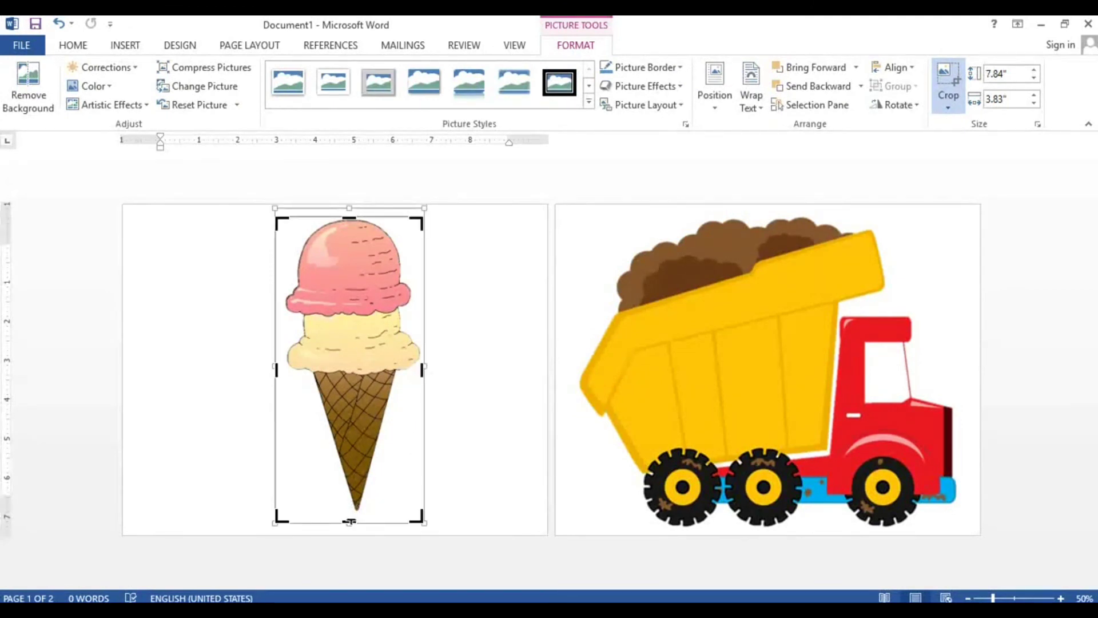
pyautogui.moveTo(350, 523); pyautogui.dragTo(349, 508)
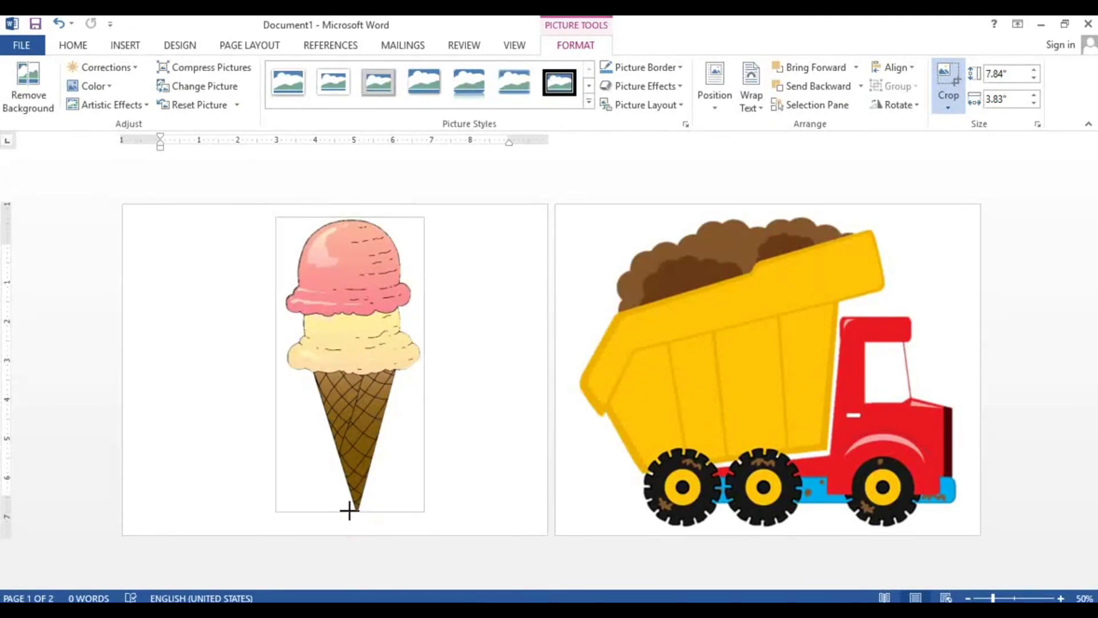
pyautogui.moveTo(274, 363); pyautogui.dragTo(284, 364)
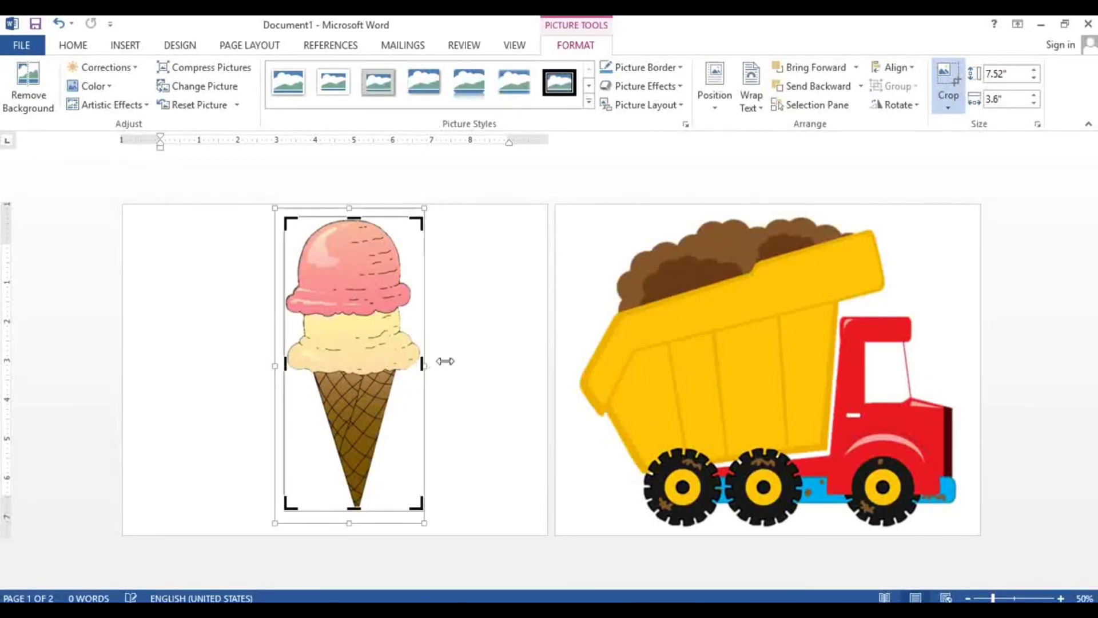
pyautogui.moveTo(421, 360); pyautogui.dragTo(422, 363)
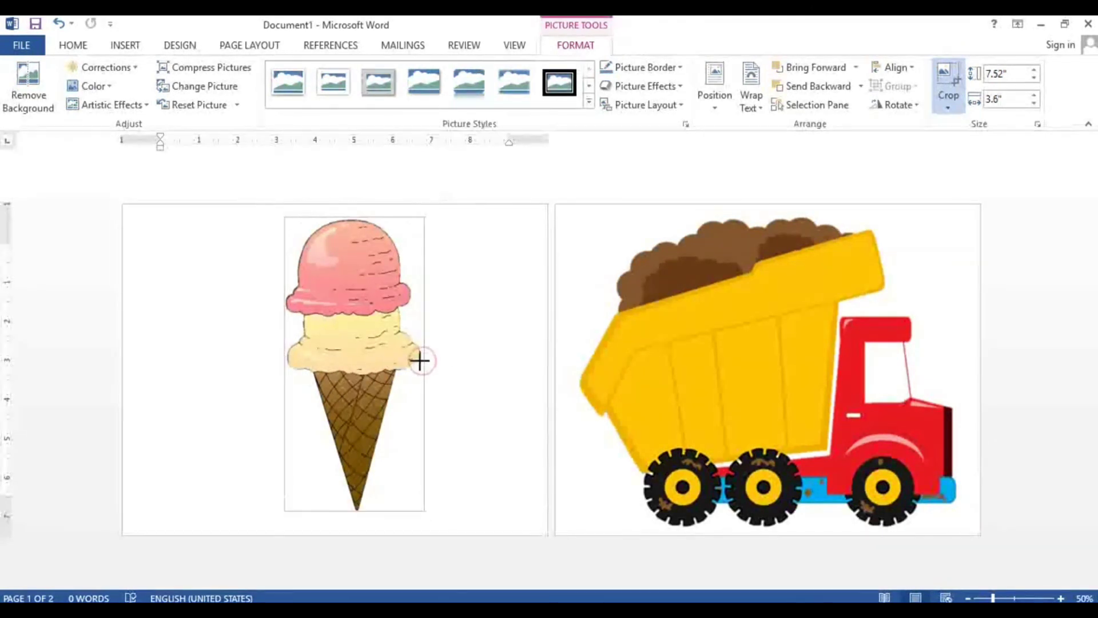
pyautogui.click(457, 356)
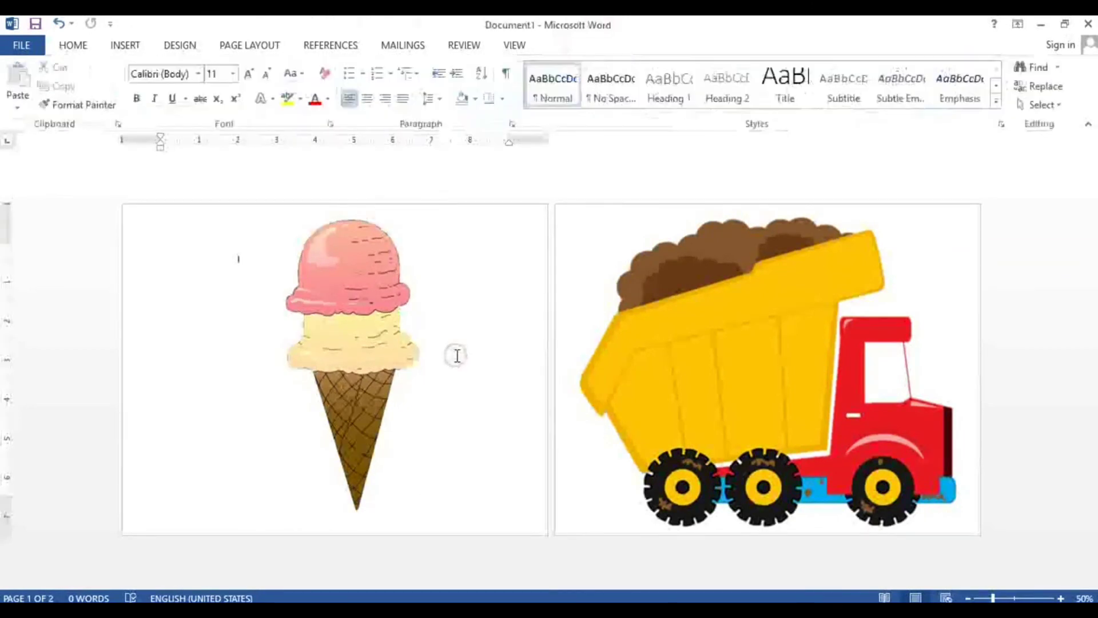
# Enlarge the cropped ice cream cone to 8.09" by 3.88".
pyautogui.click(410, 350)
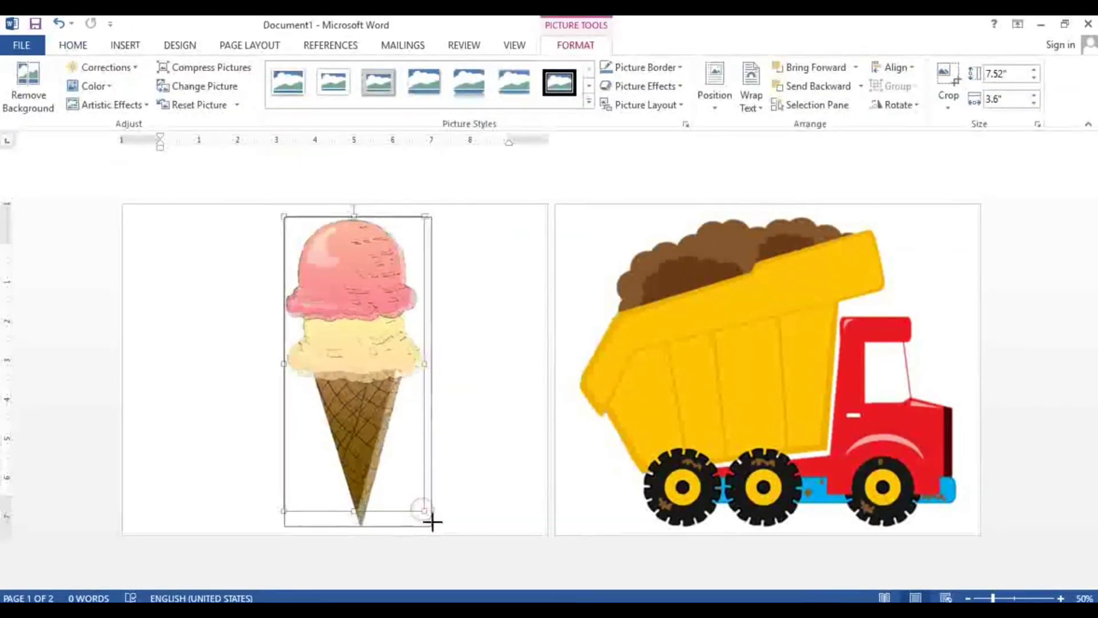
pyautogui.moveTo(423, 511); pyautogui.dragTo(434, 531)
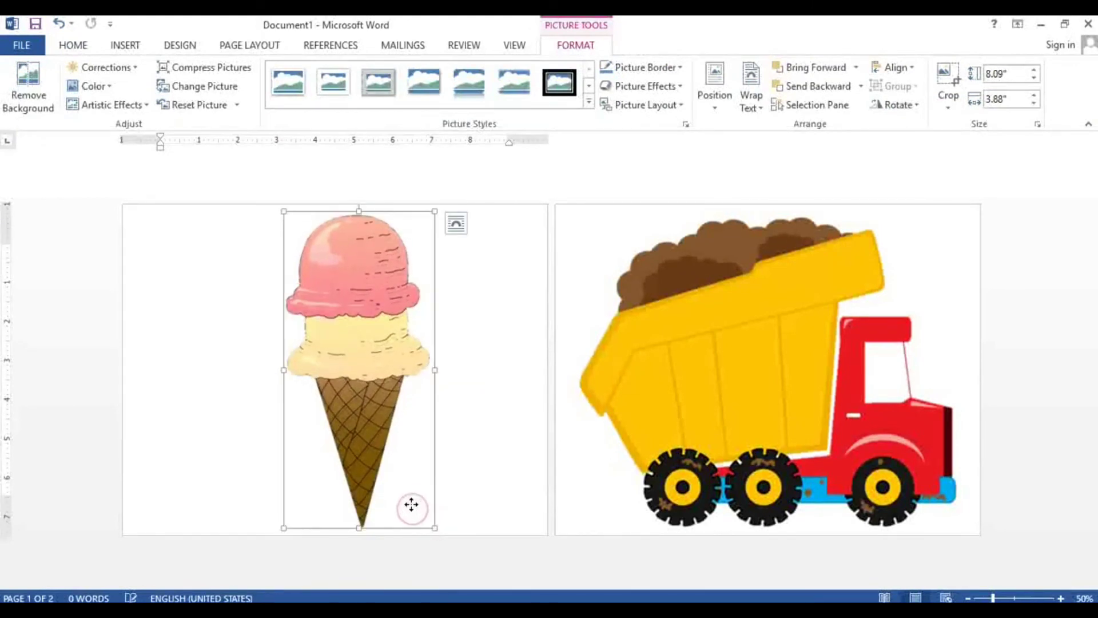
pyautogui.click(478, 505)
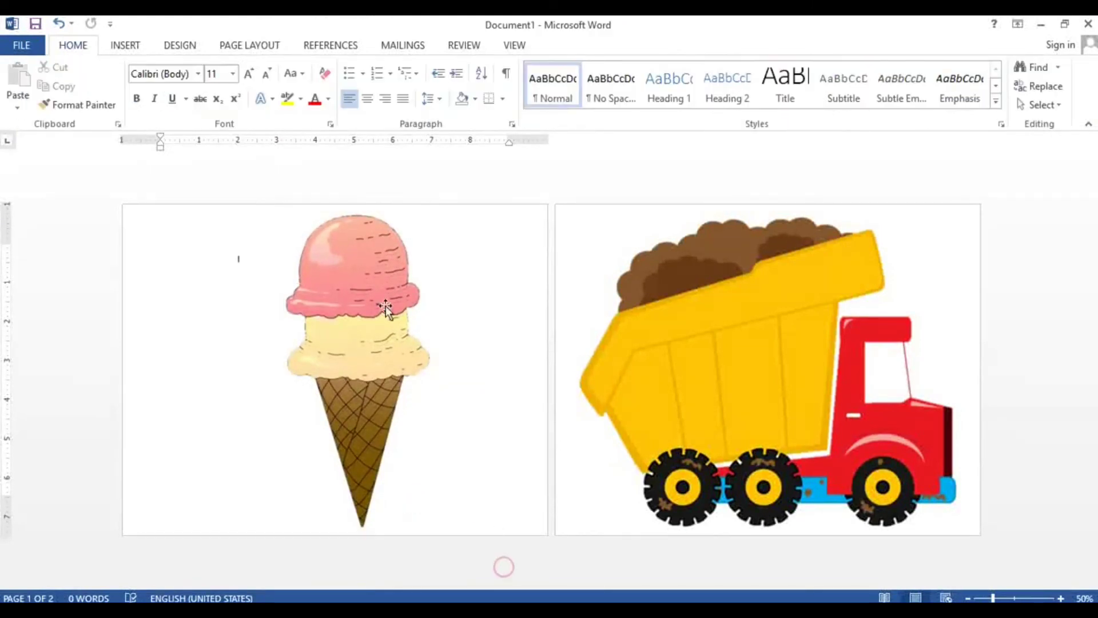
pyautogui.click(267, 169)
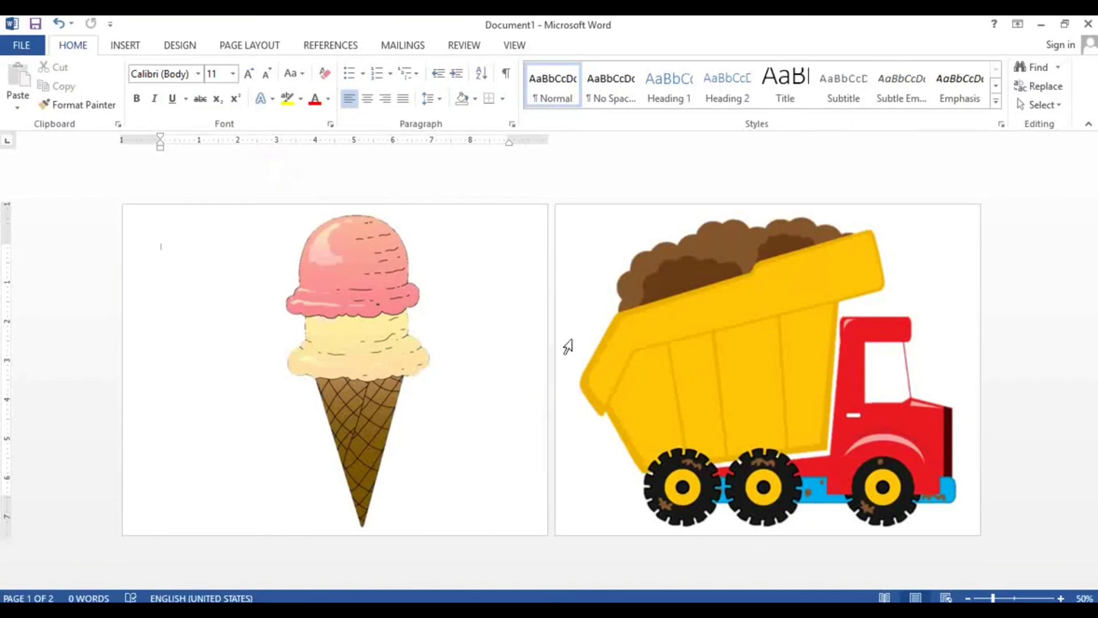